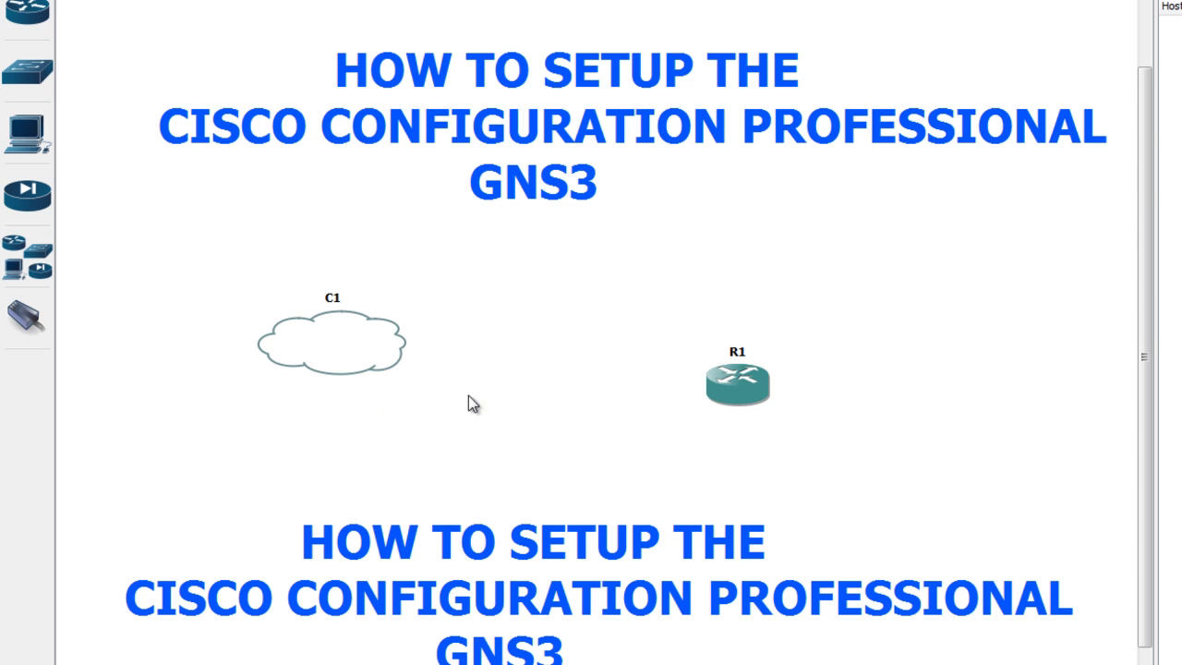
# Install a C7200-IO-FE adapter in slot 0 of router R1
pyautogui.rightClick(739, 407)
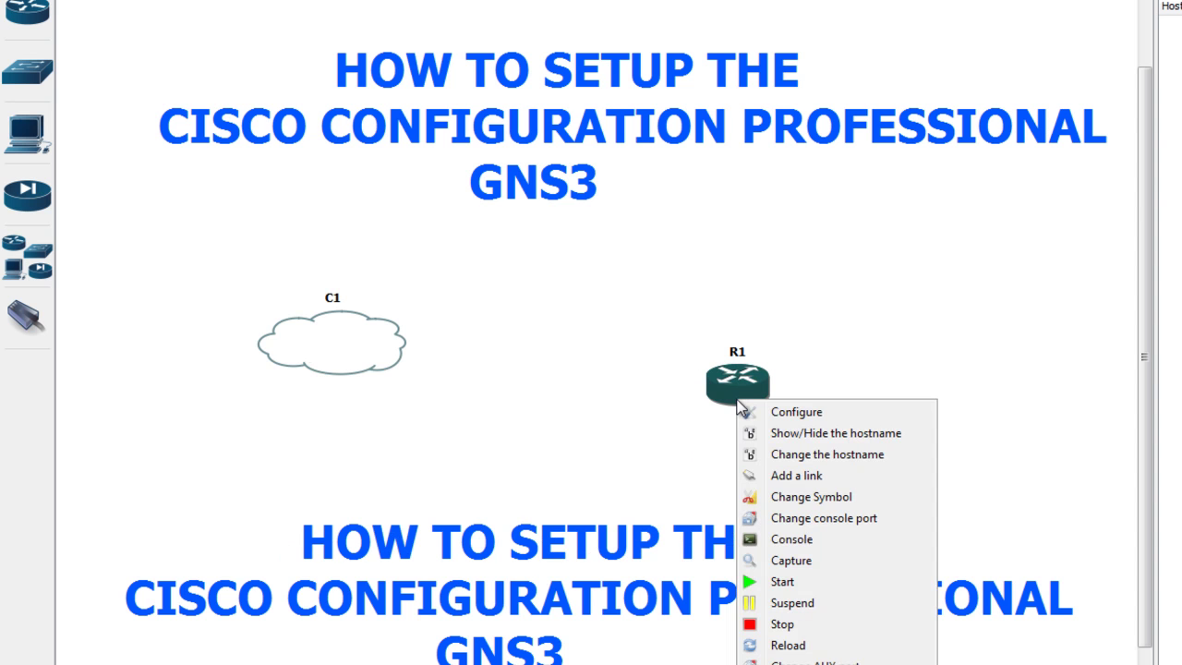
pyautogui.click(797, 416)
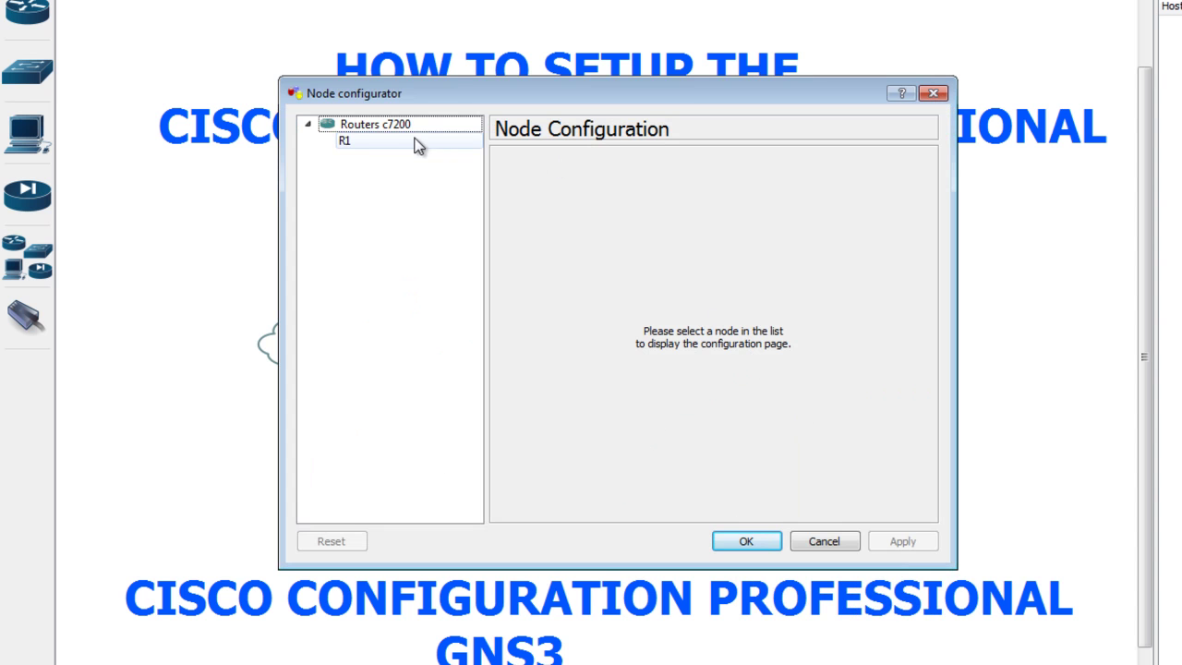
pyautogui.click(353, 142)
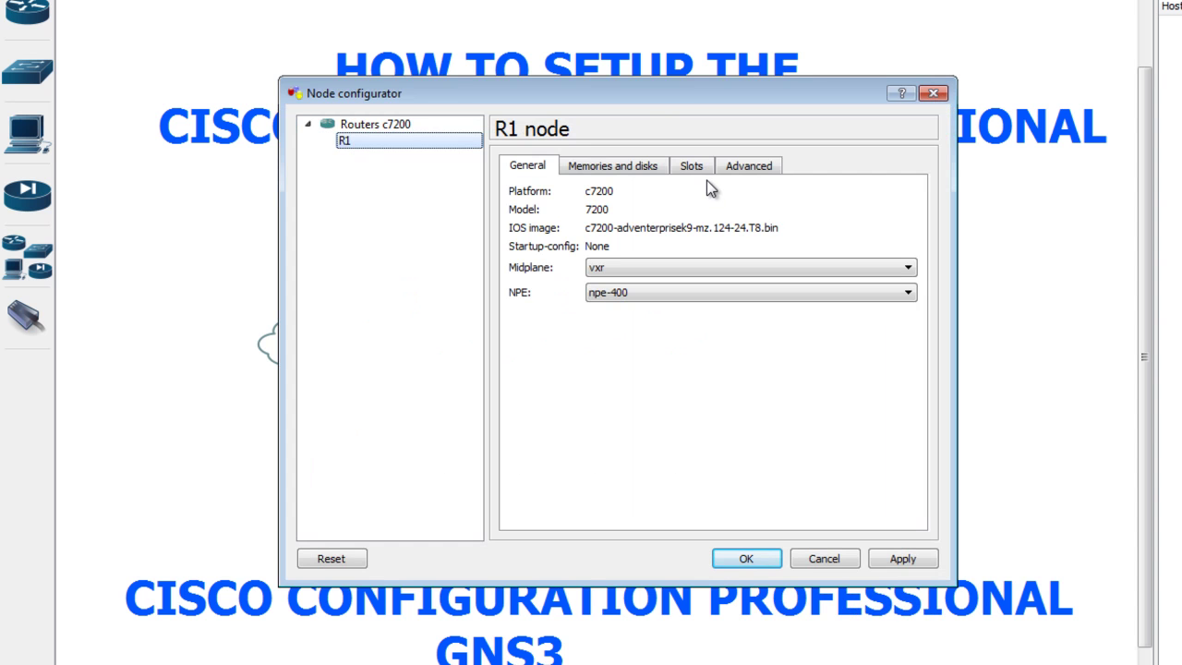
pyautogui.click(693, 167)
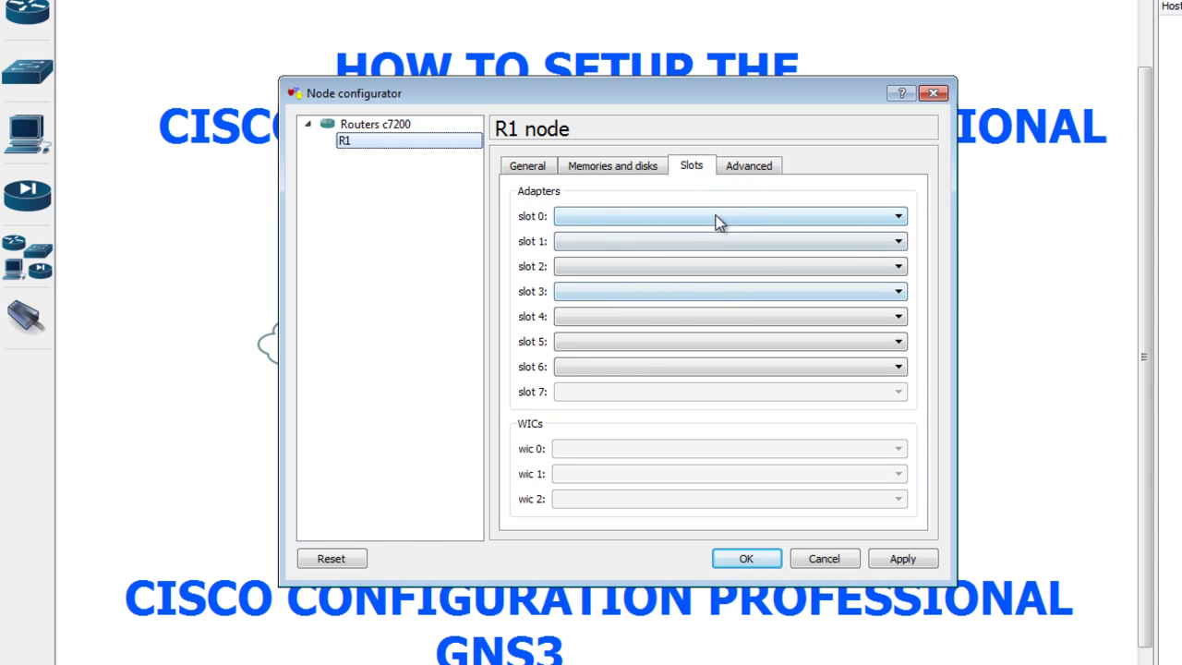
pyautogui.click(898, 218)
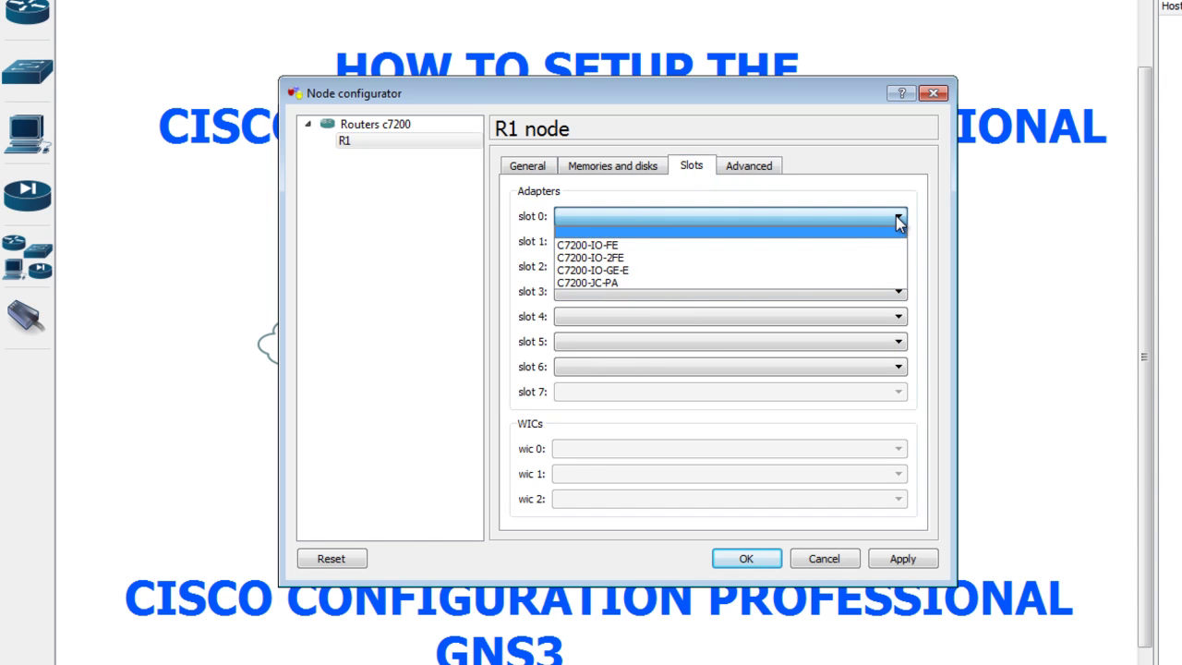
pyautogui.click(802, 246)
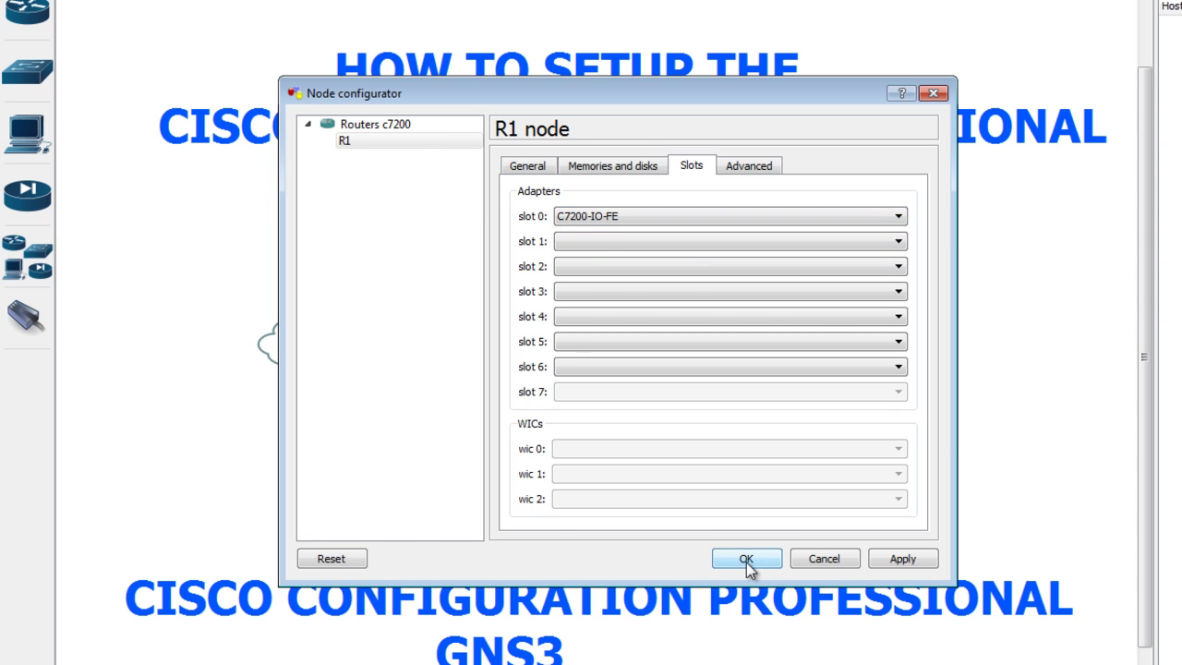
pyautogui.click(747, 560)
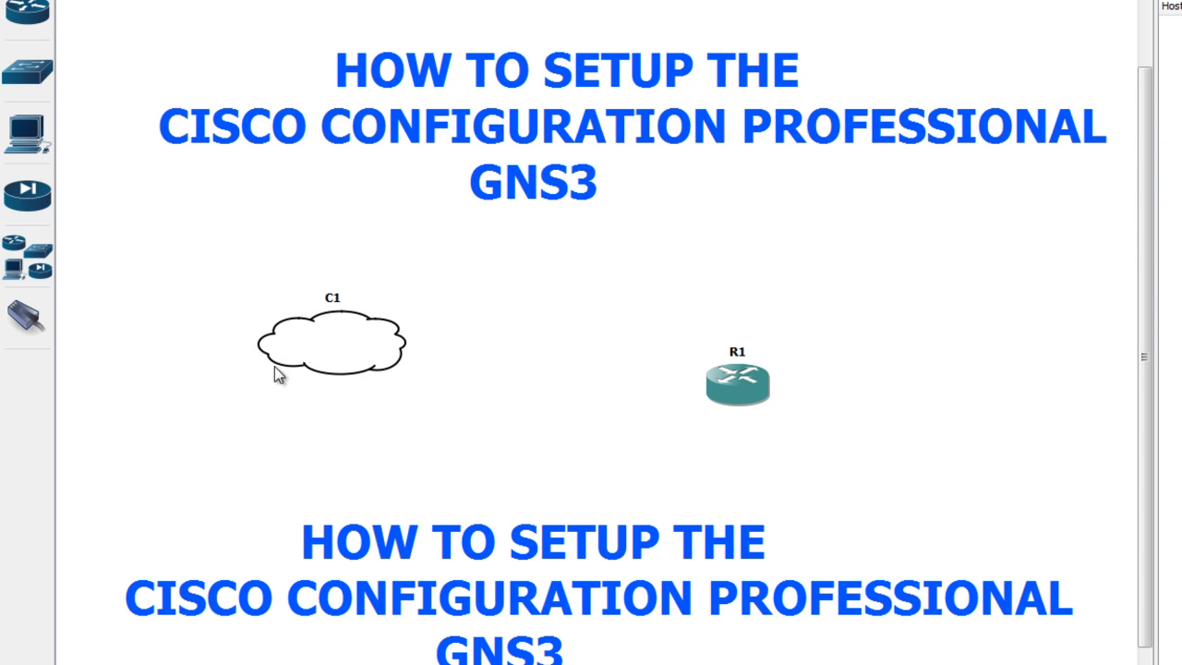
# Add a generic Ethernet NIO on Local Area Connection 2 to cloud C1
pyautogui.rightClick(335, 378)
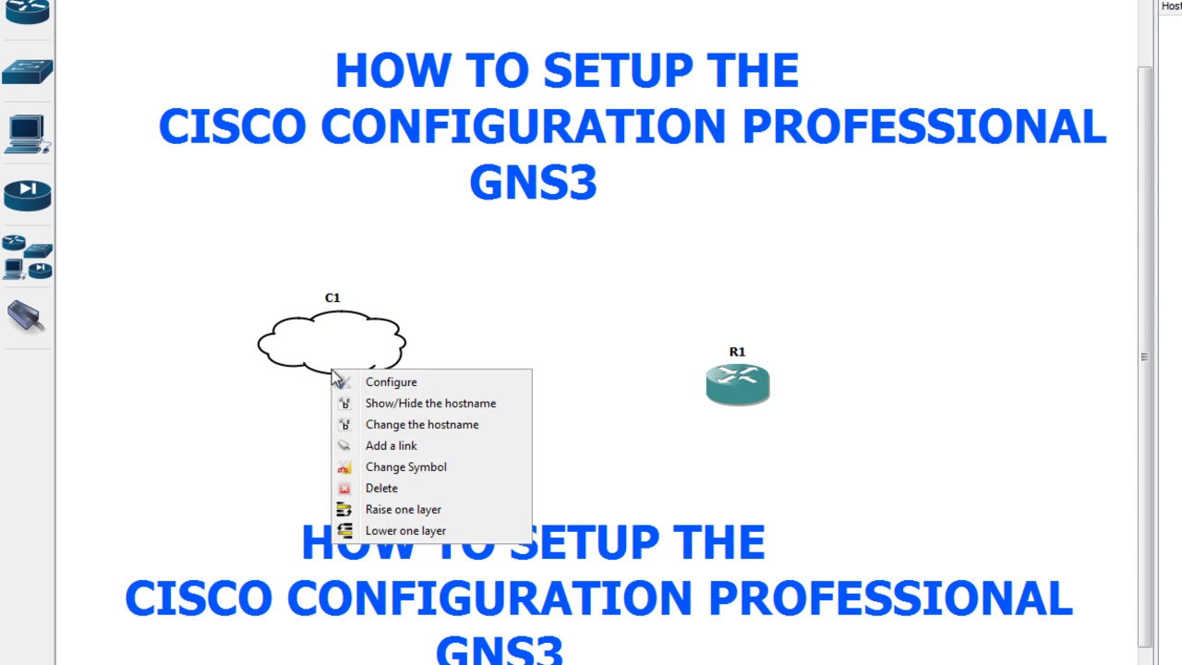
pyautogui.click(404, 384)
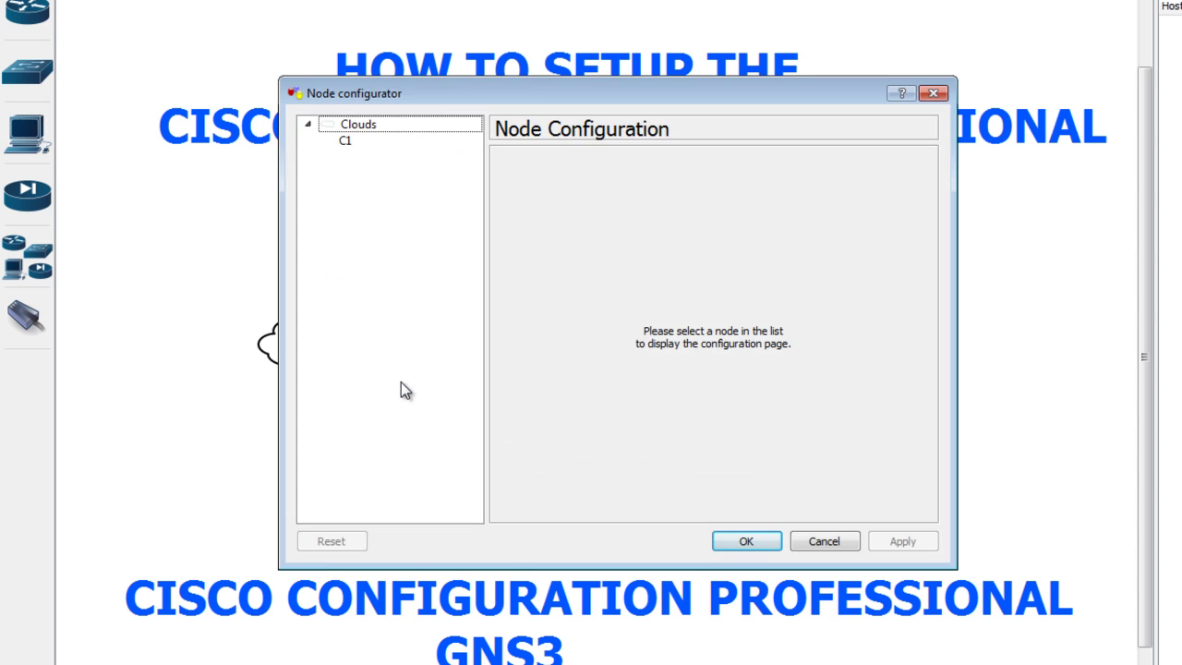
pyautogui.click(344, 144)
pyautogui.click(898, 218)
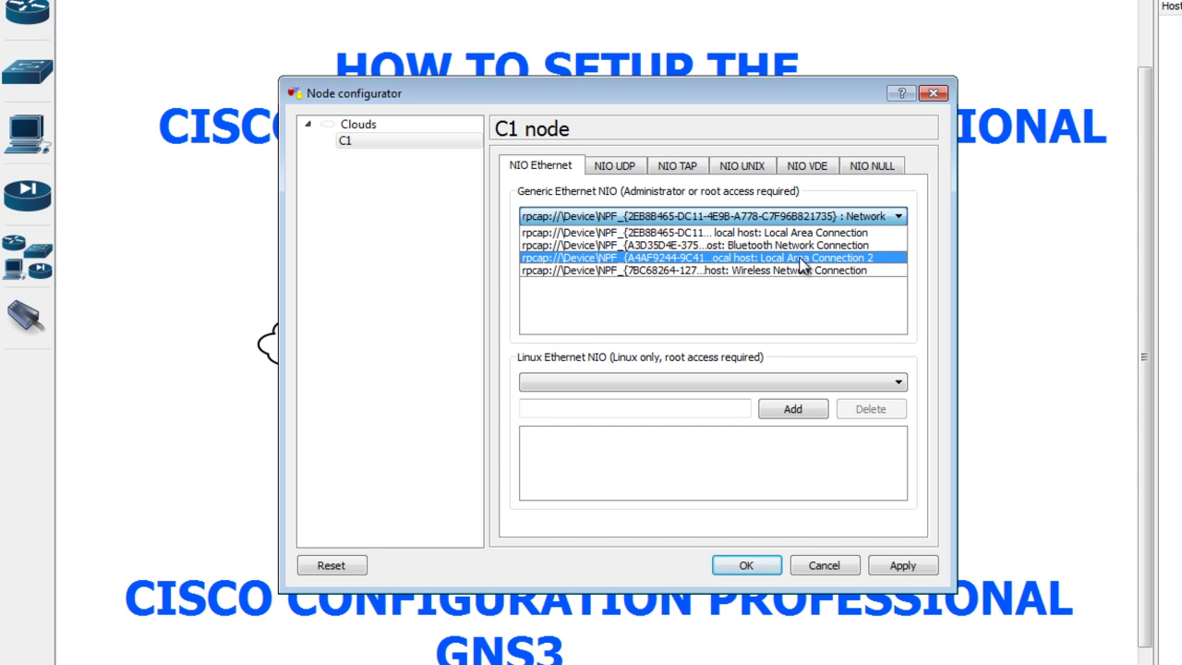
pyautogui.click(801, 259)
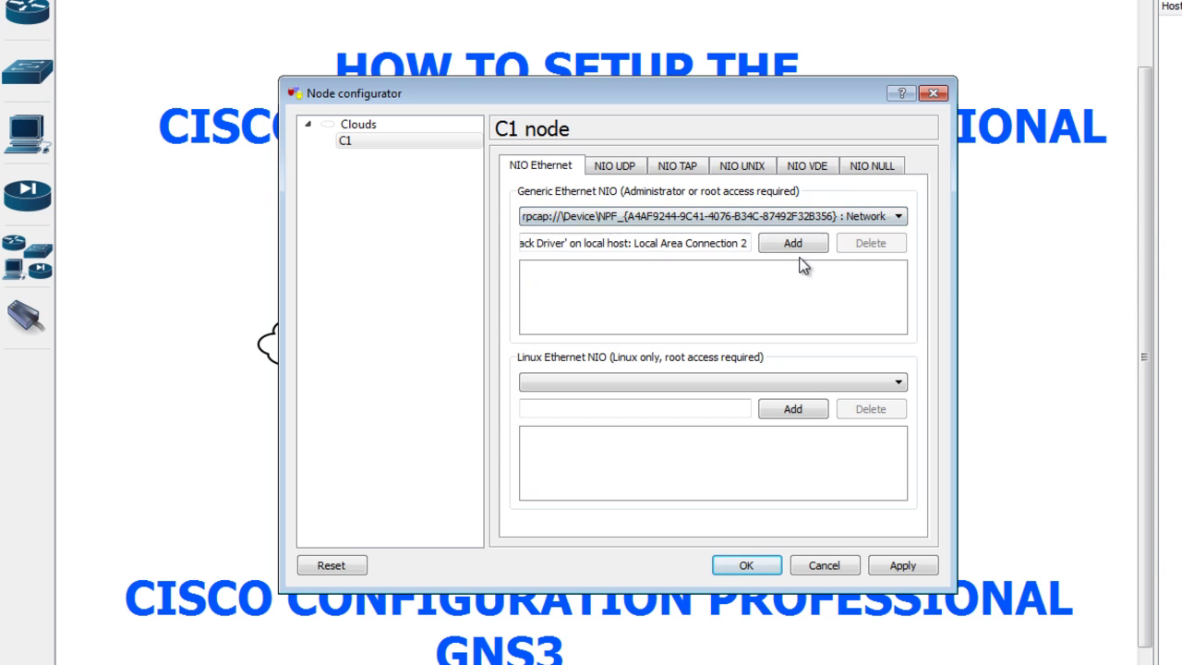
pyautogui.click(795, 244)
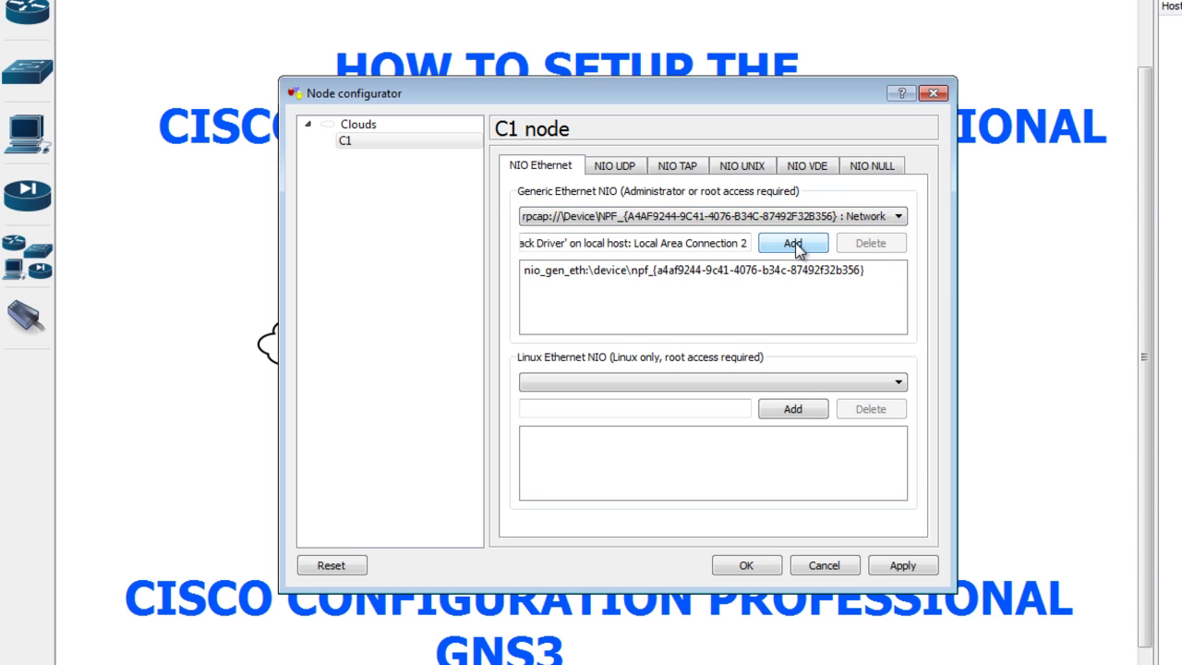
pyautogui.click(747, 566)
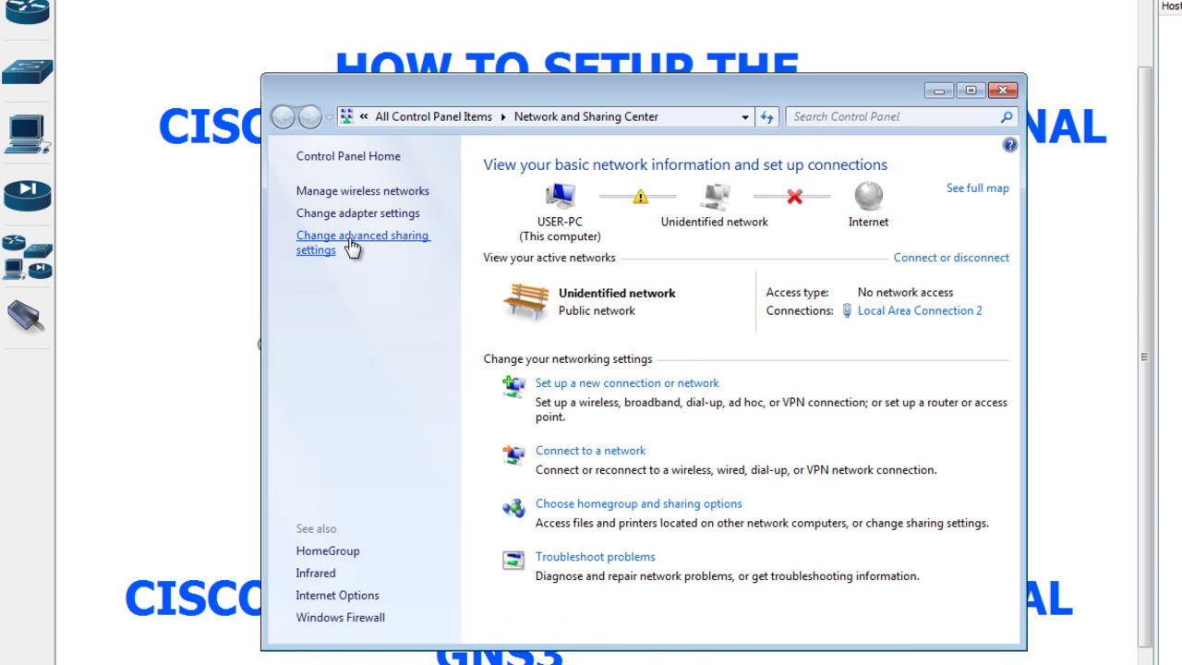
# Review the network adapters, confirming Local Area Connection 2 is the loopback adapter, then close the window
pyautogui.click(357, 214)
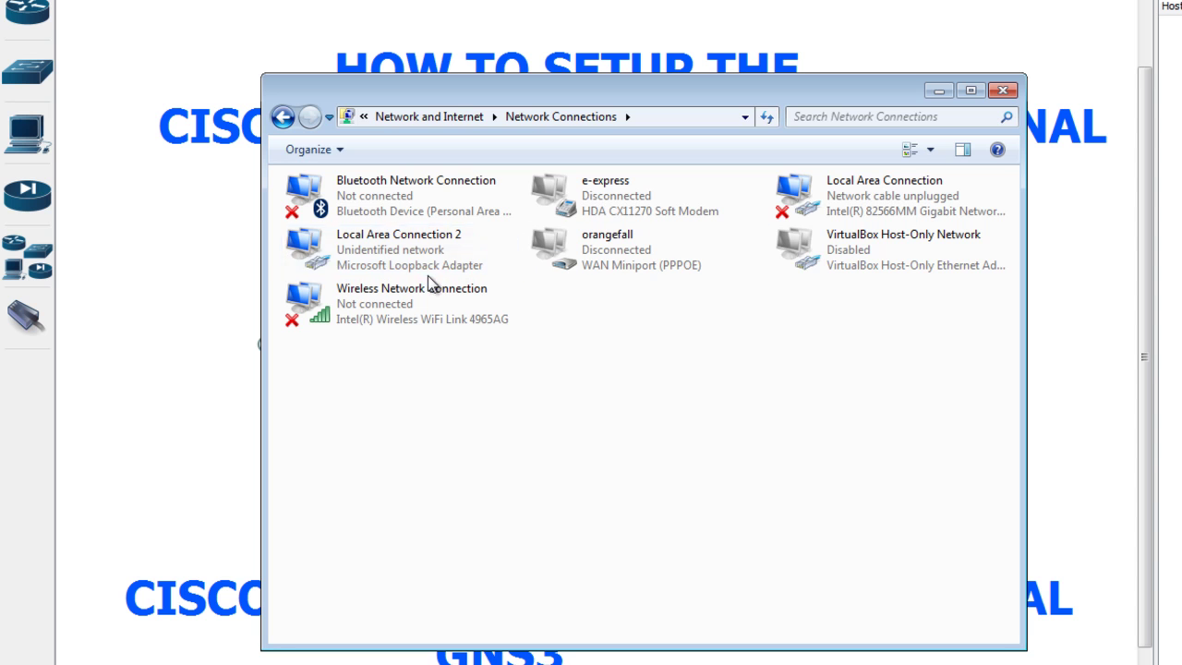
pyautogui.click(1004, 93)
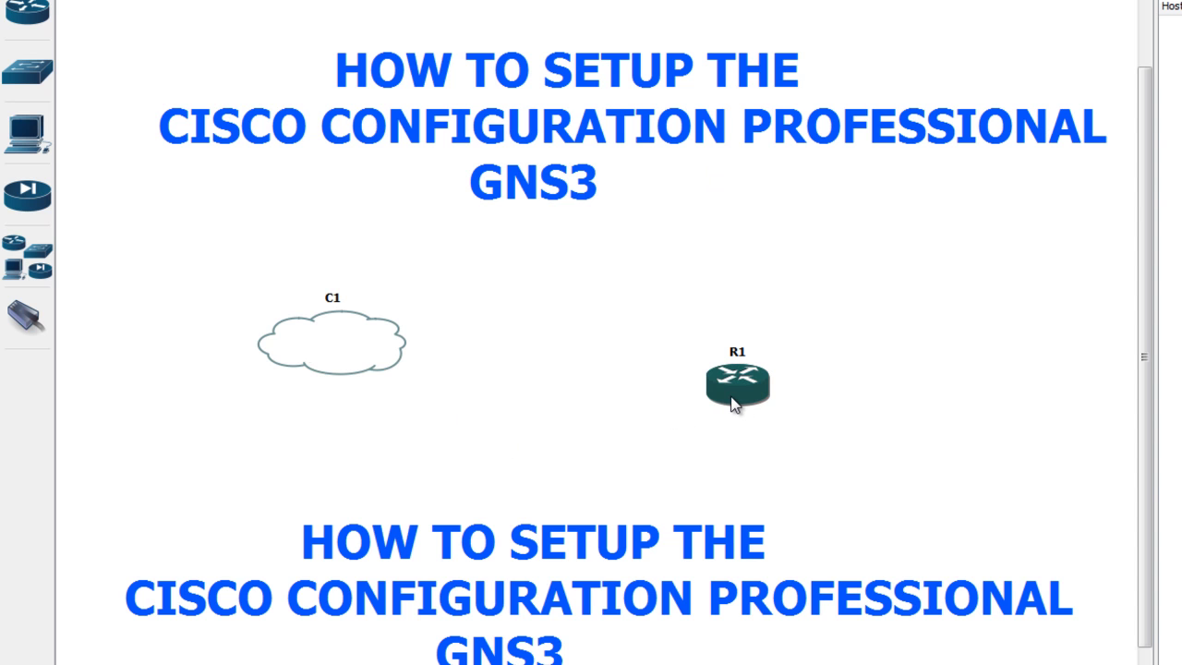
# Draw a FastEthernet link from R1 to cloud C1's nio_gen_eth interface
pyautogui.moveTo(734, 403)
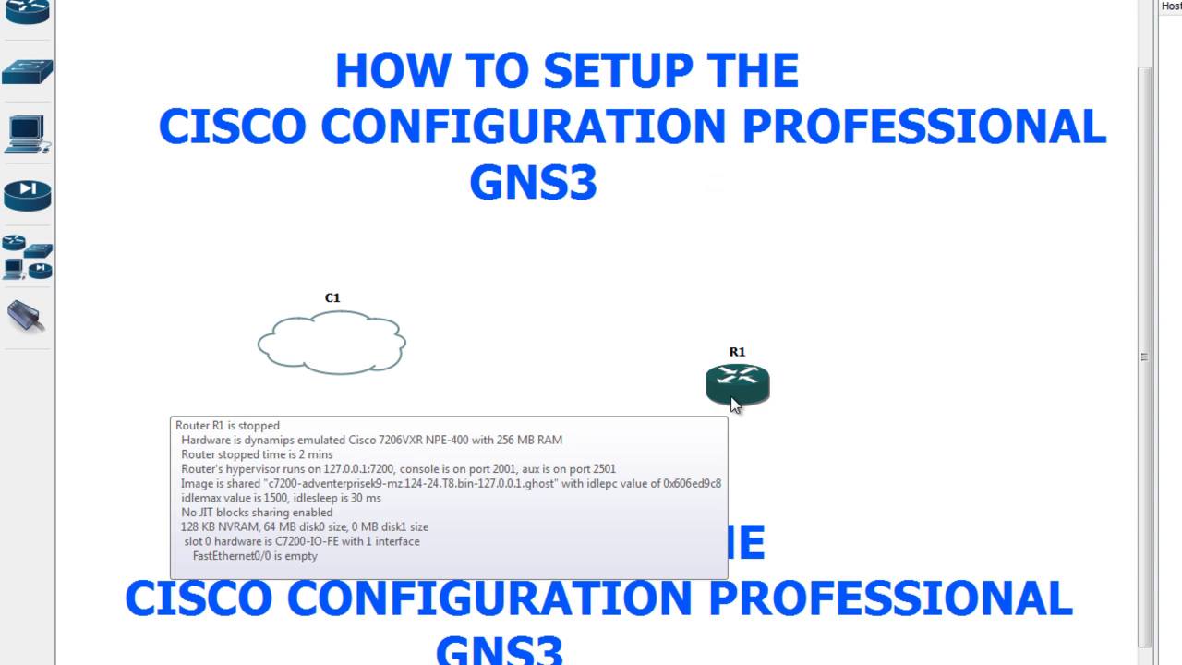
pyautogui.rightClick(734, 404)
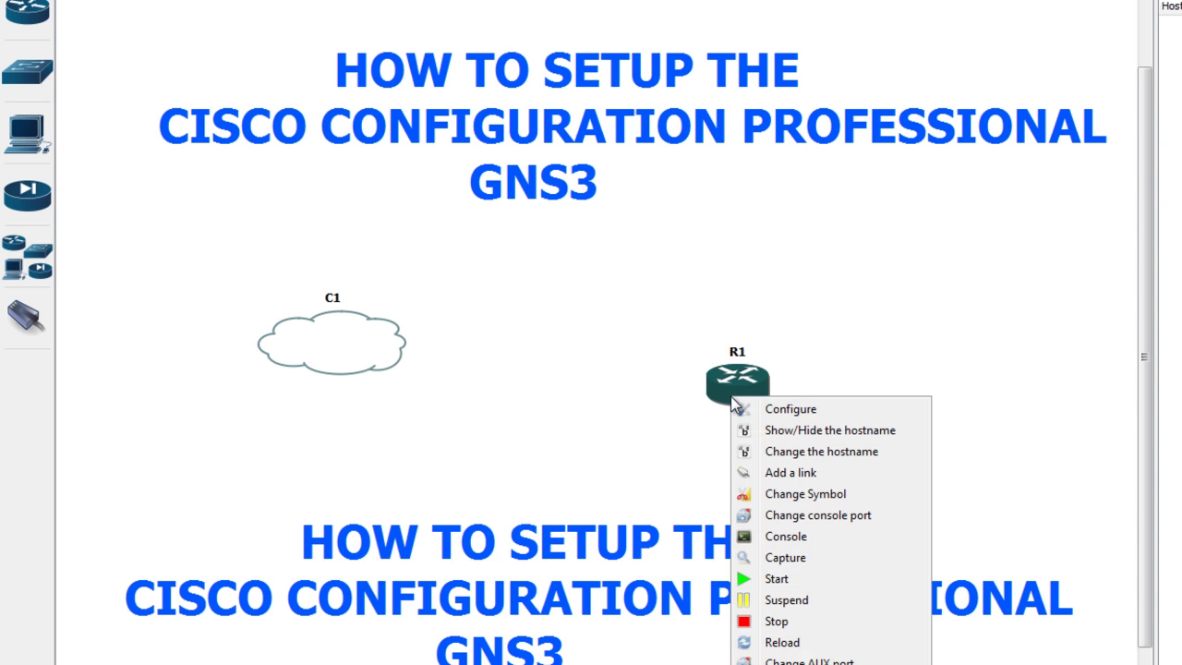
pyautogui.click(820, 475)
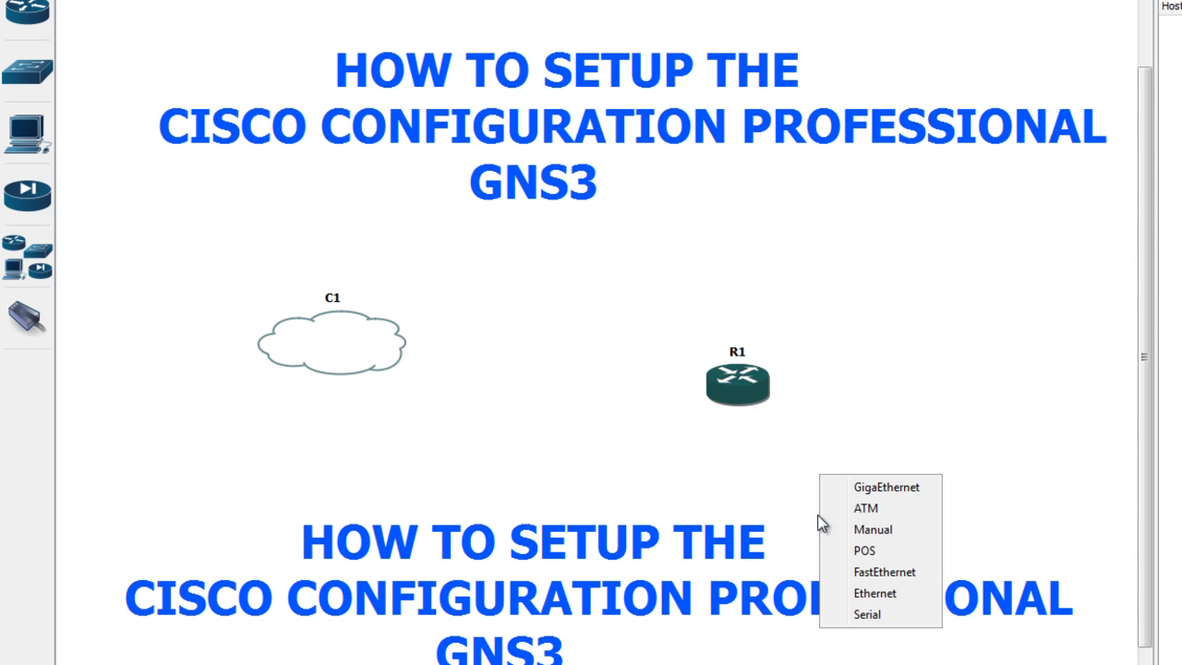
pyautogui.click(891, 572)
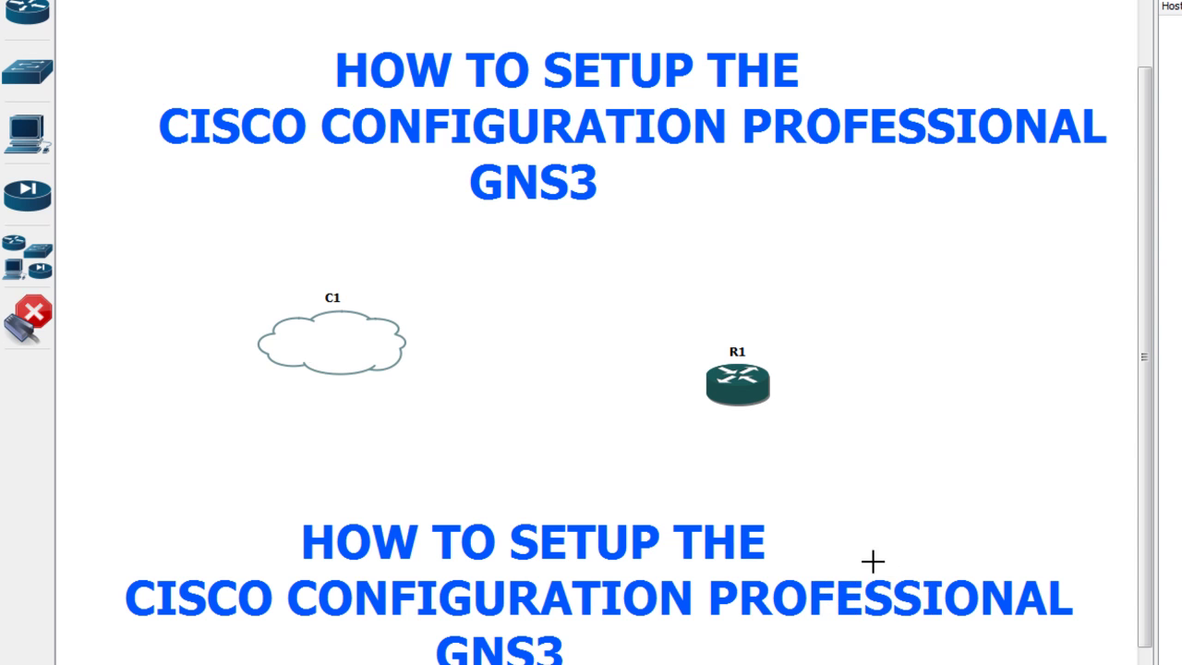
pyautogui.click(729, 392)
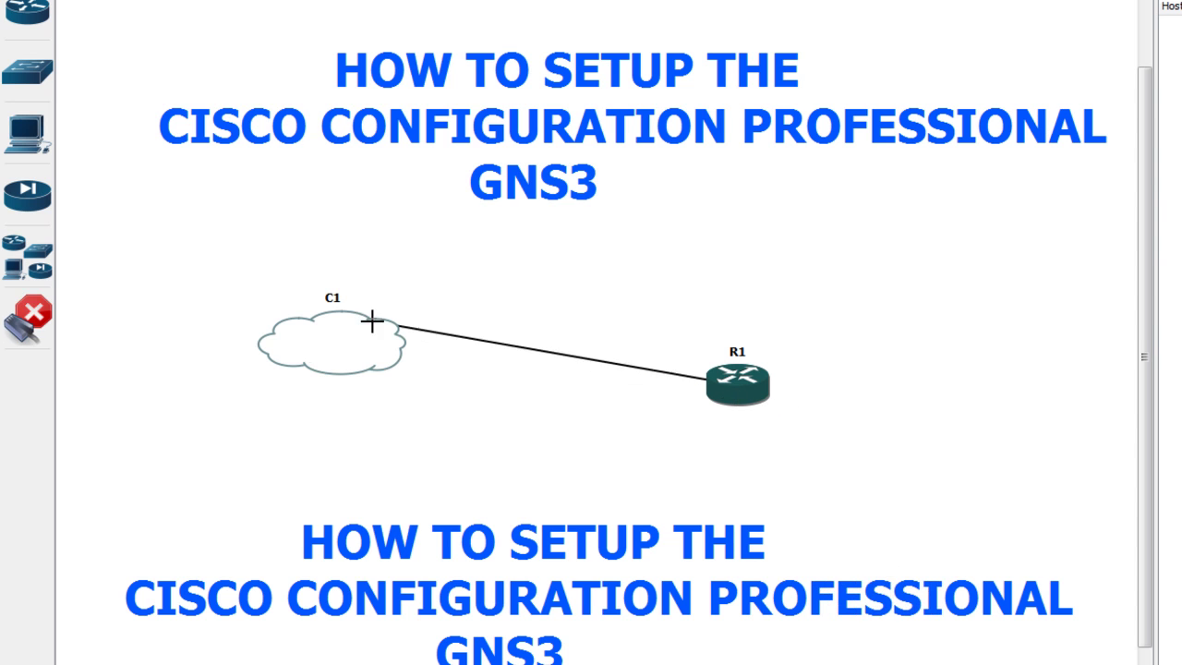
pyautogui.click(391, 342)
pyautogui.click(435, 365)
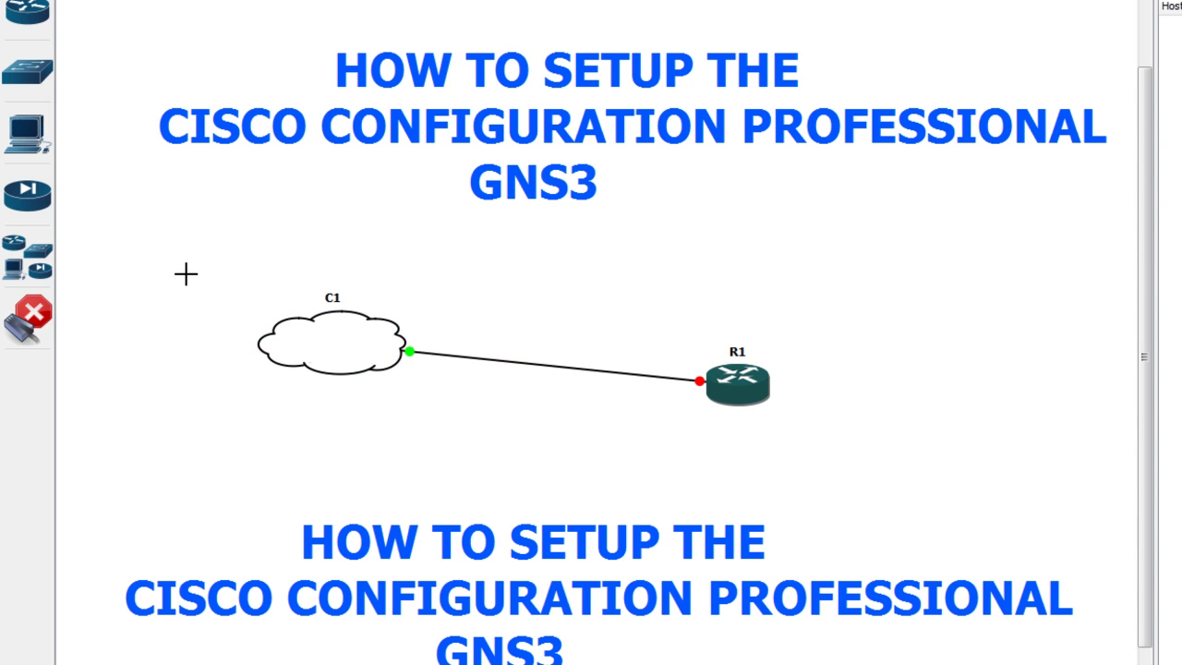
pyautogui.click(48, 321)
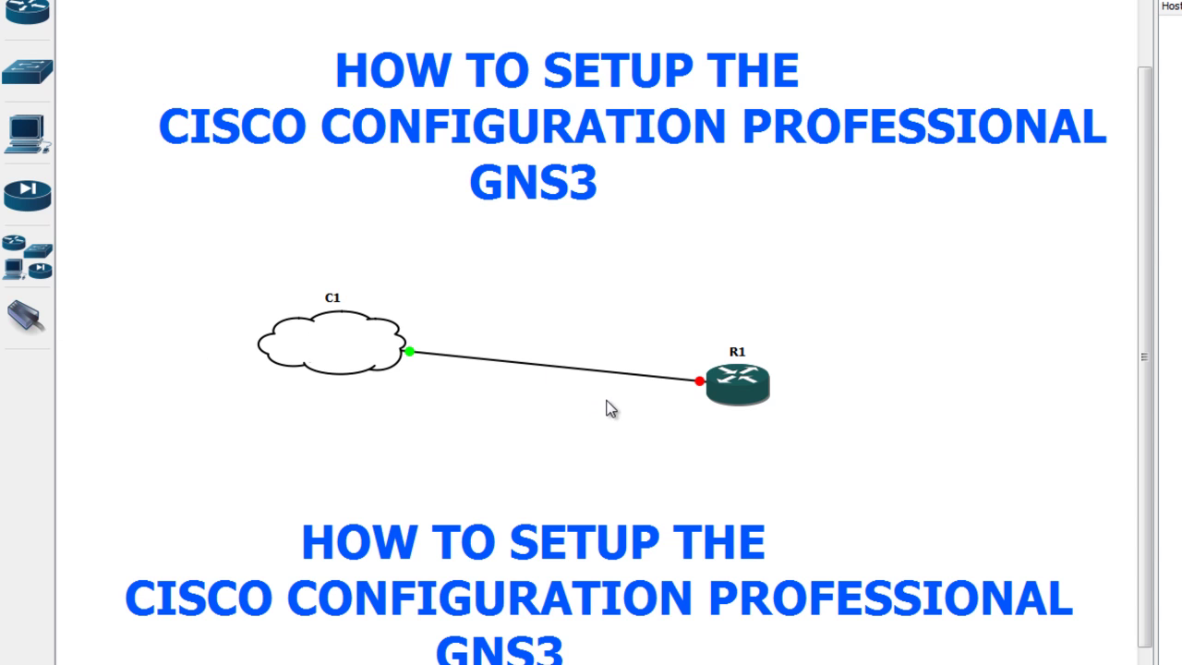
pyautogui.rightClick(735, 394)
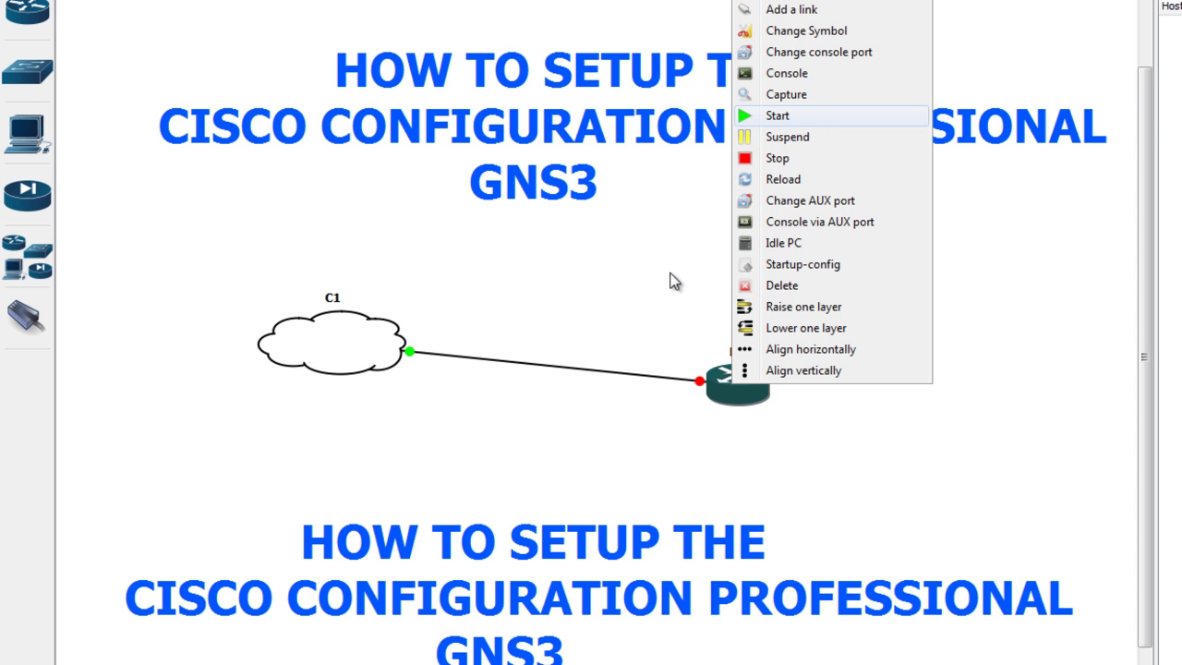
pyautogui.press('Return')
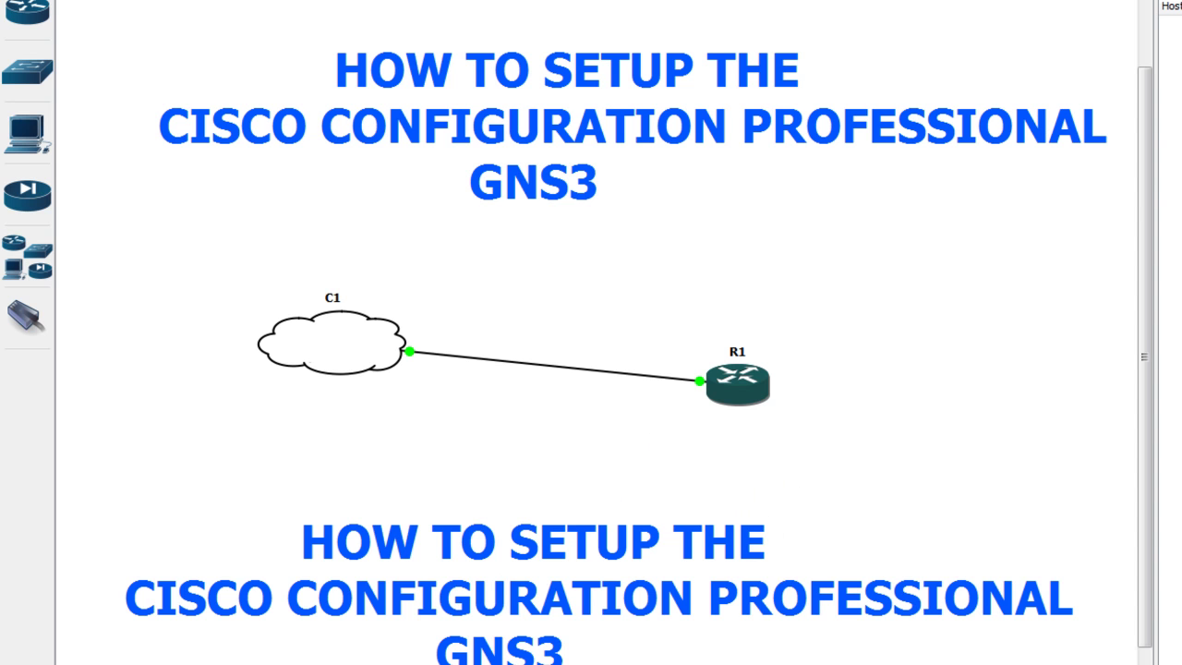
pyautogui.hotkey('alt', 'Tab')
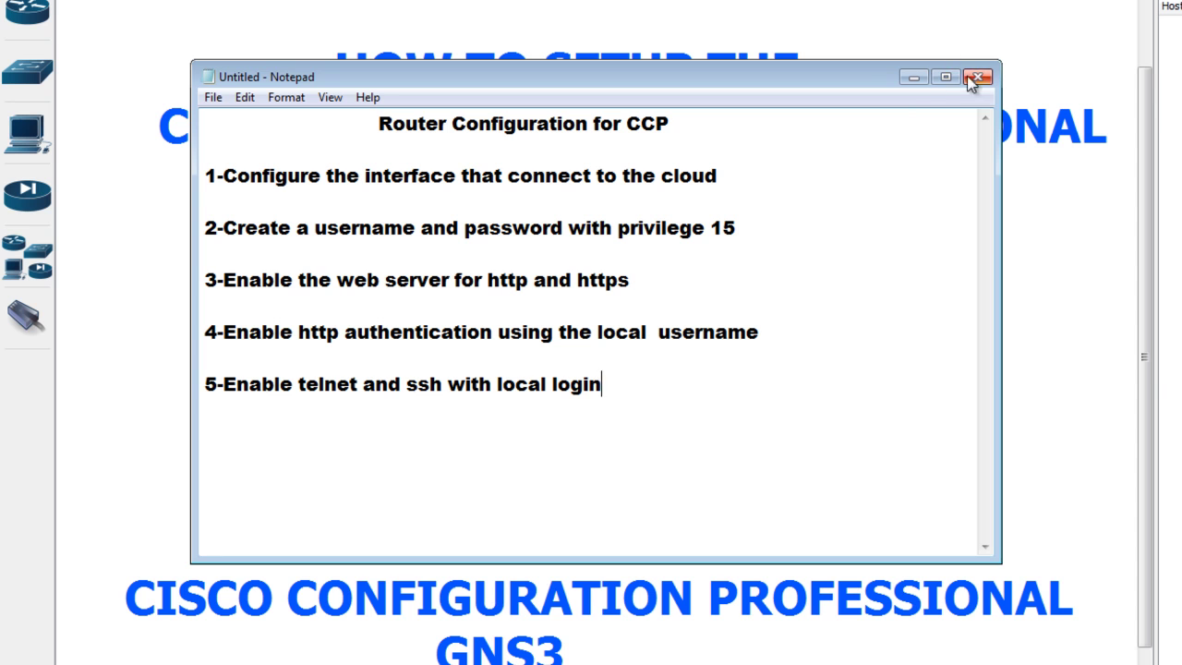
pyautogui.click(912, 79)
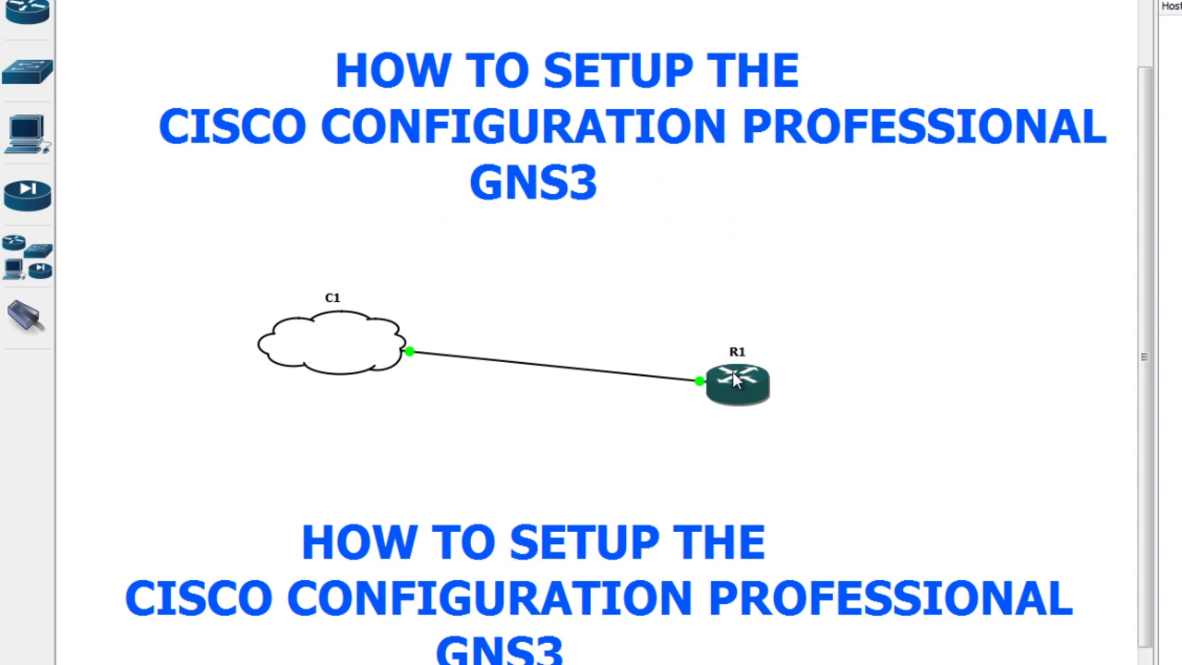
# Open R1's console in Tera Term and set the terminal font to size 14
pyautogui.rightClick(730, 374)
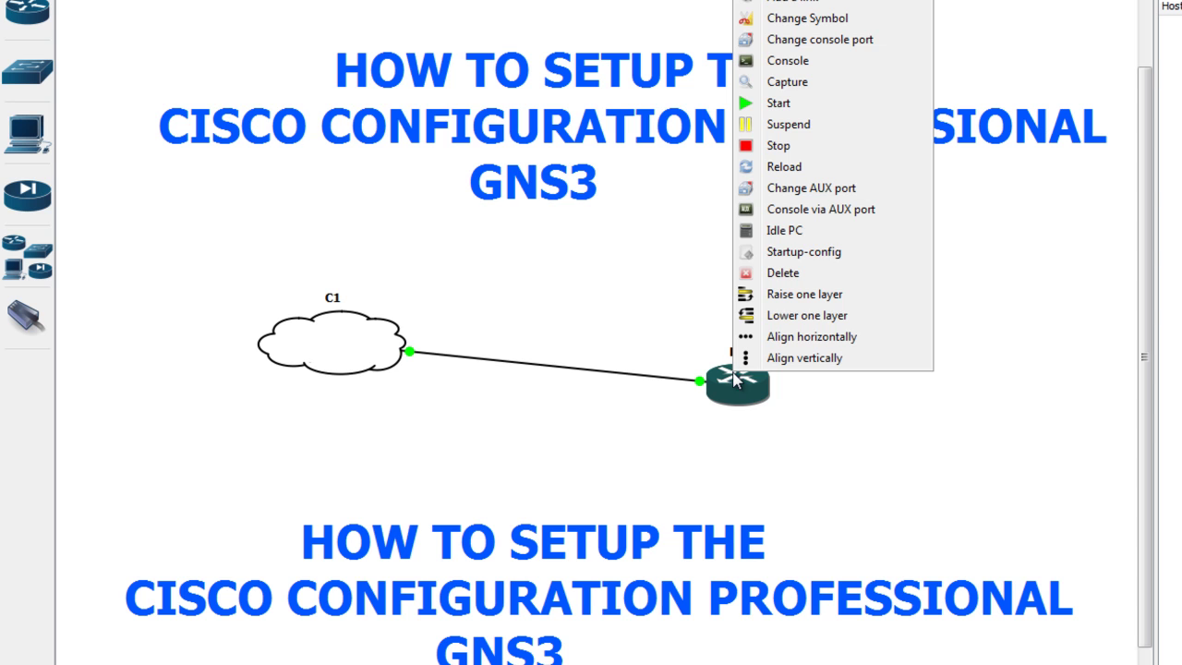
pyautogui.click(812, 68)
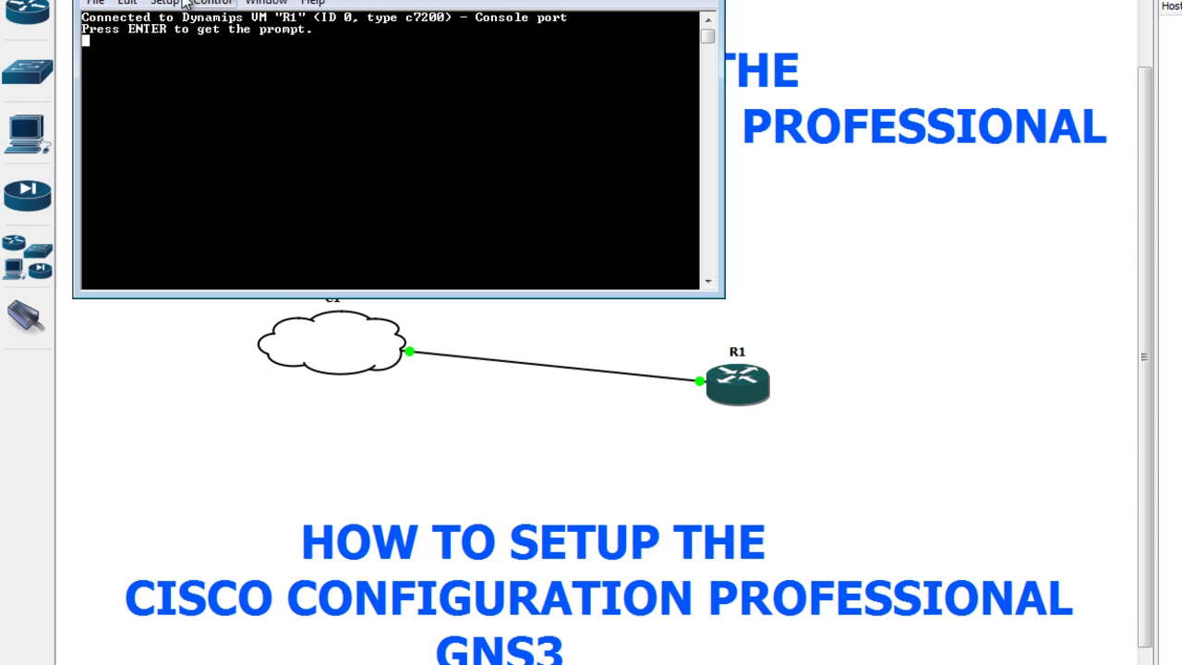
pyautogui.click(95, 4)
pyautogui.moveTo(203, 6)
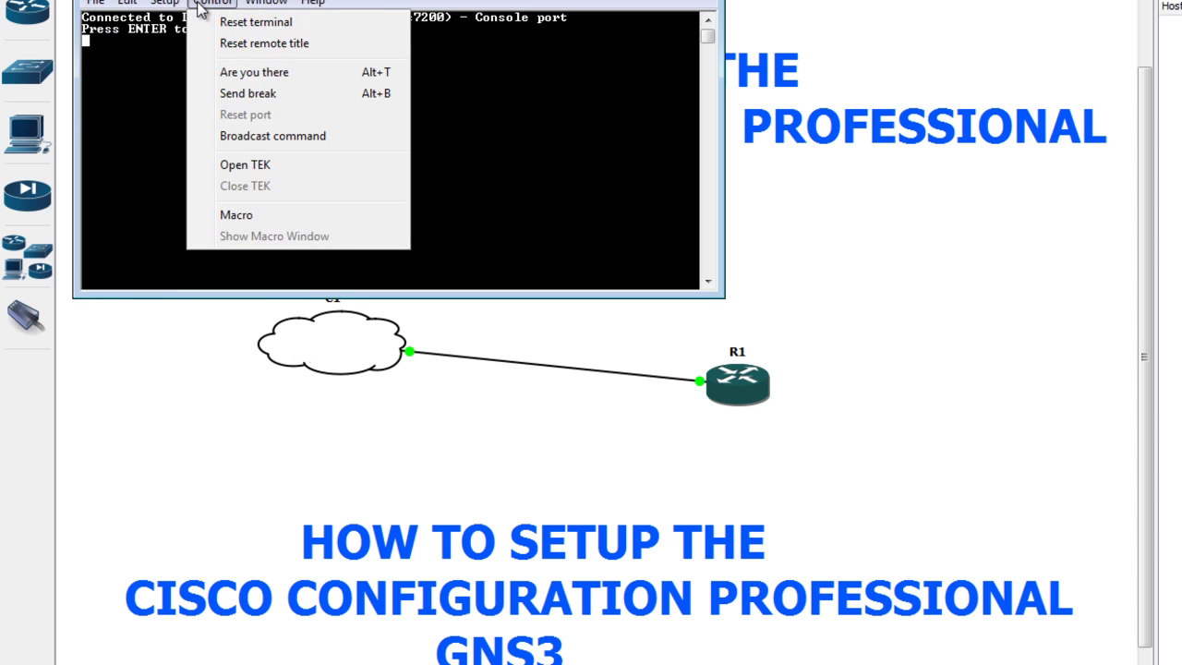
pyautogui.moveTo(165, 4)
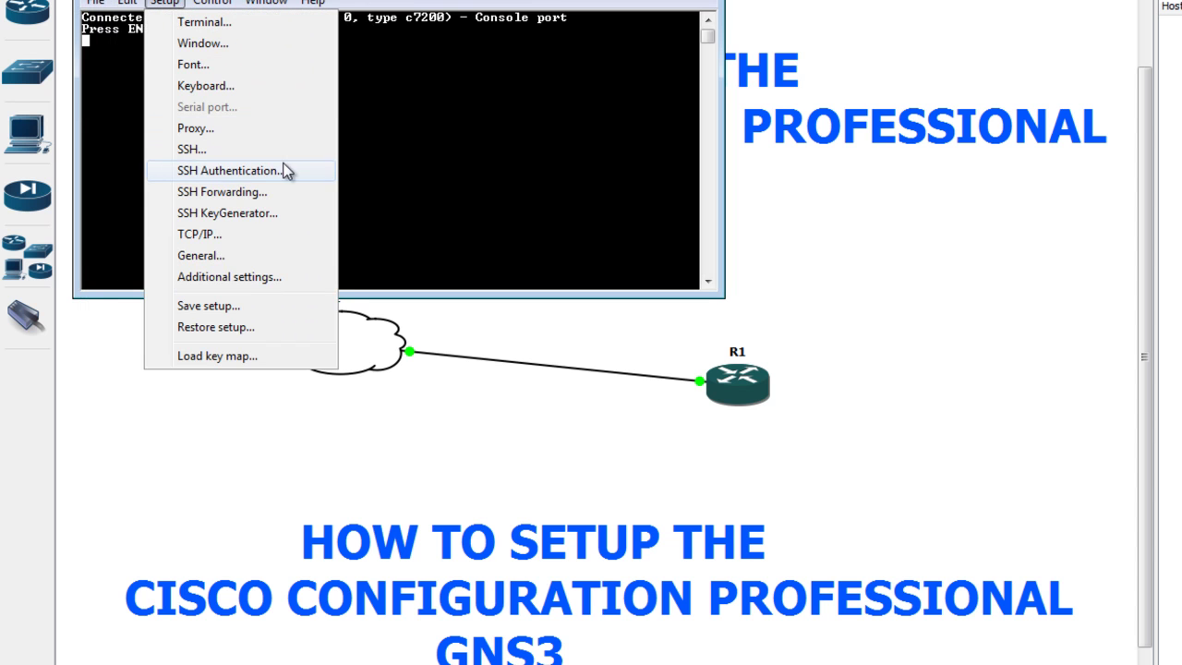
pyautogui.click(221, 66)
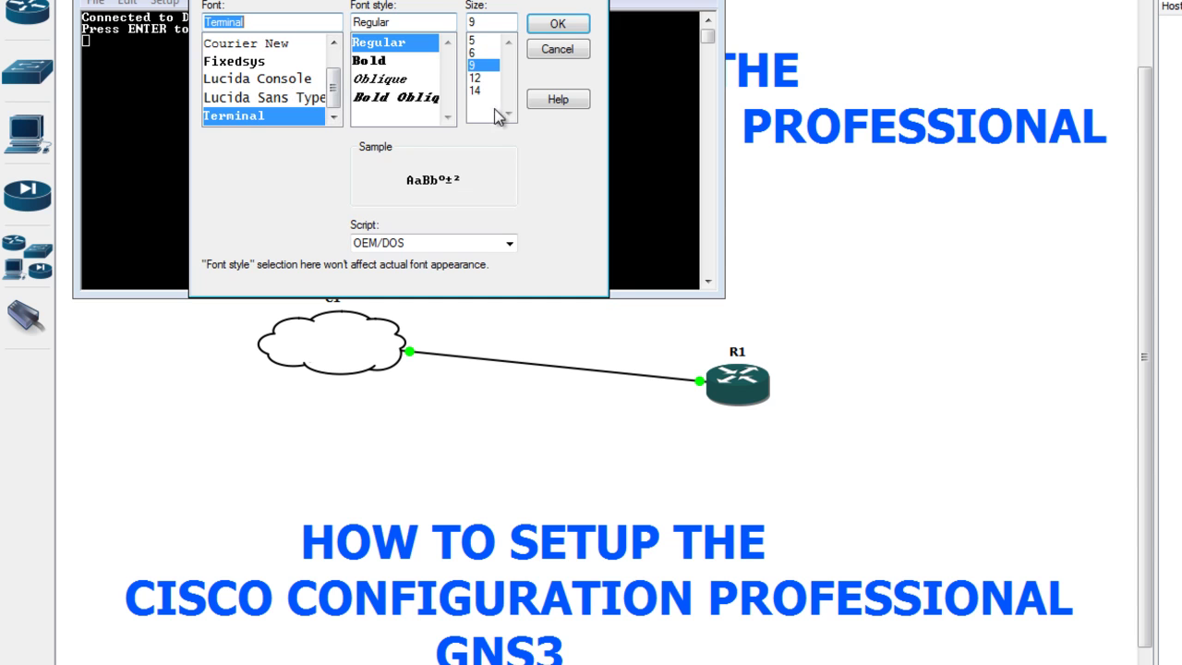
pyautogui.click(477, 90)
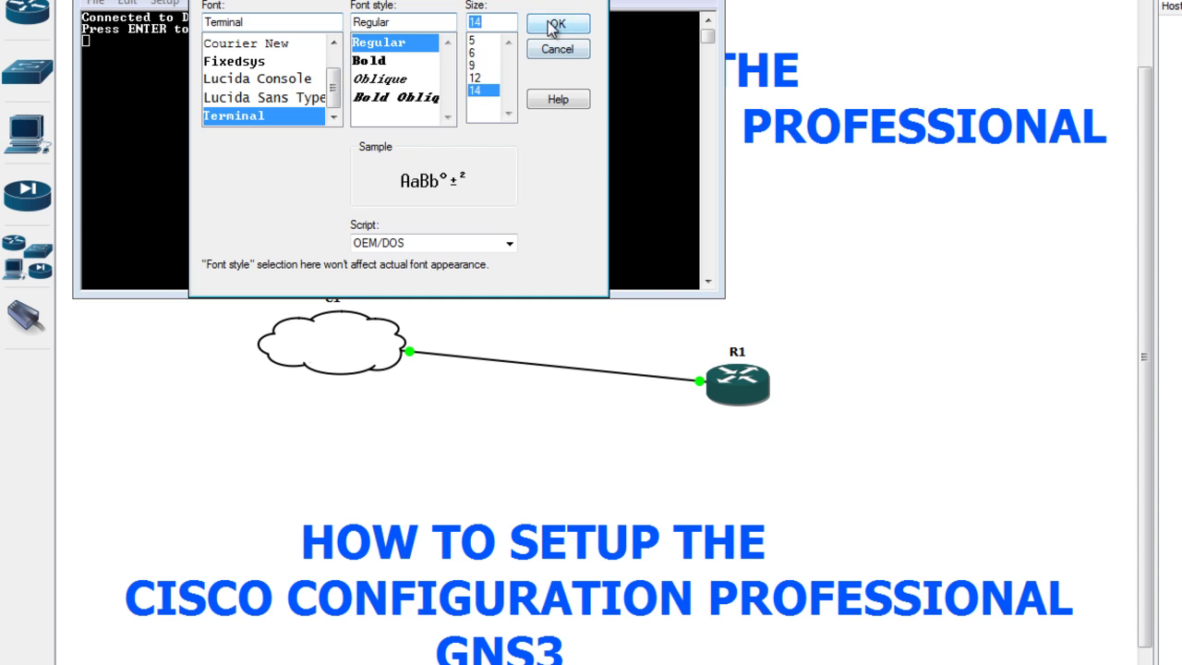
pyautogui.click(558, 24)
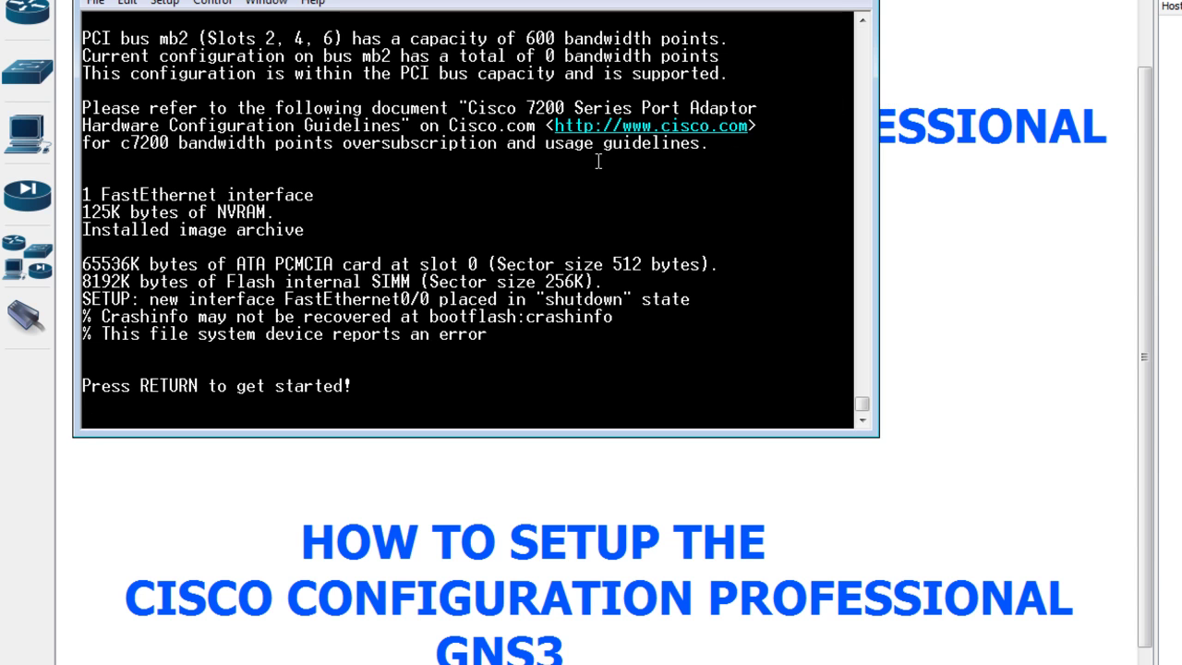
# Centre the R1 console window, review the CCP checklist in Notepad, then minimize it
pyautogui.moveTo(434, 0); pyautogui.dragTo(560, 18)
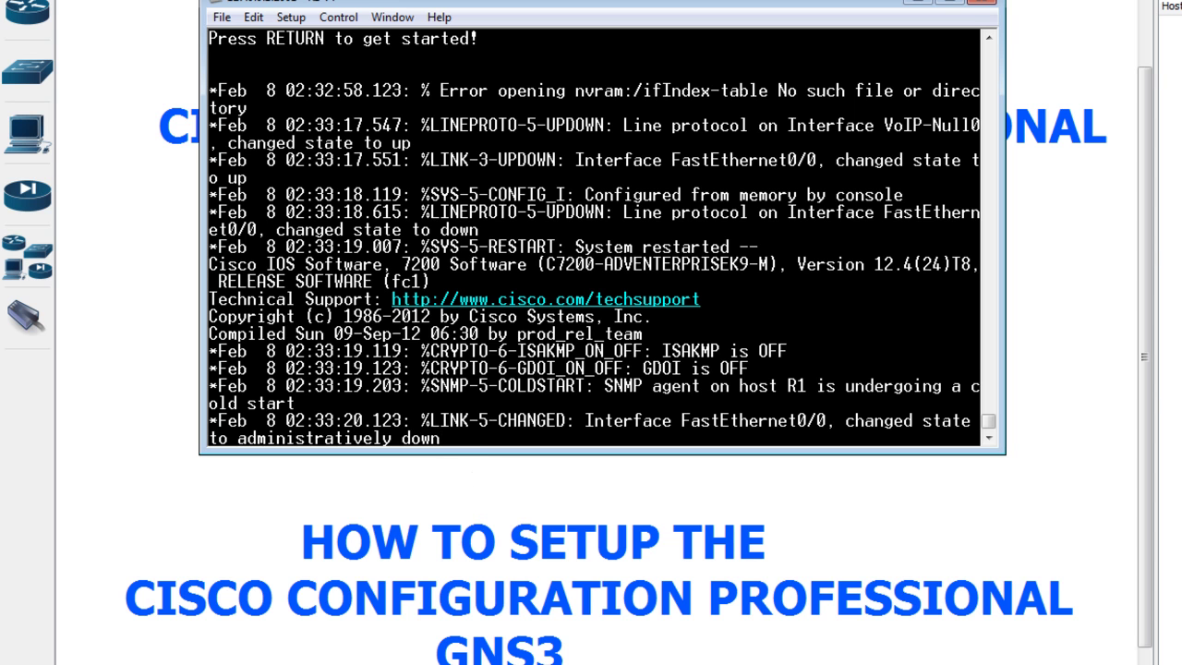
pyautogui.hotkey('alt', 'Tab')
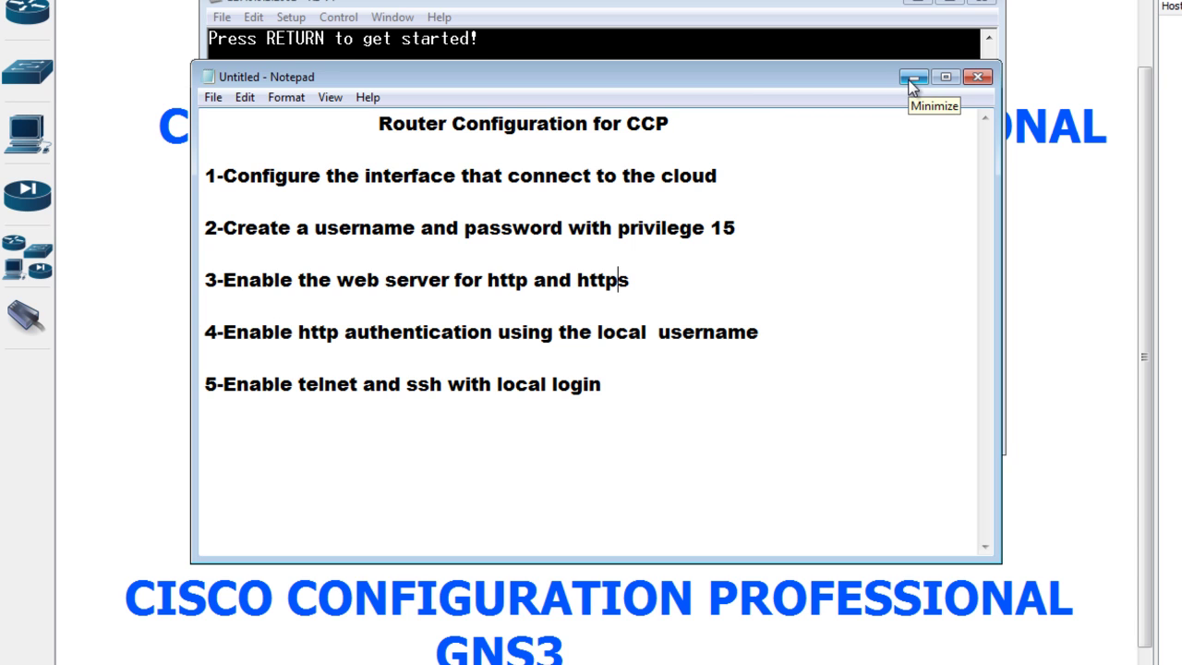
pyautogui.click(913, 80)
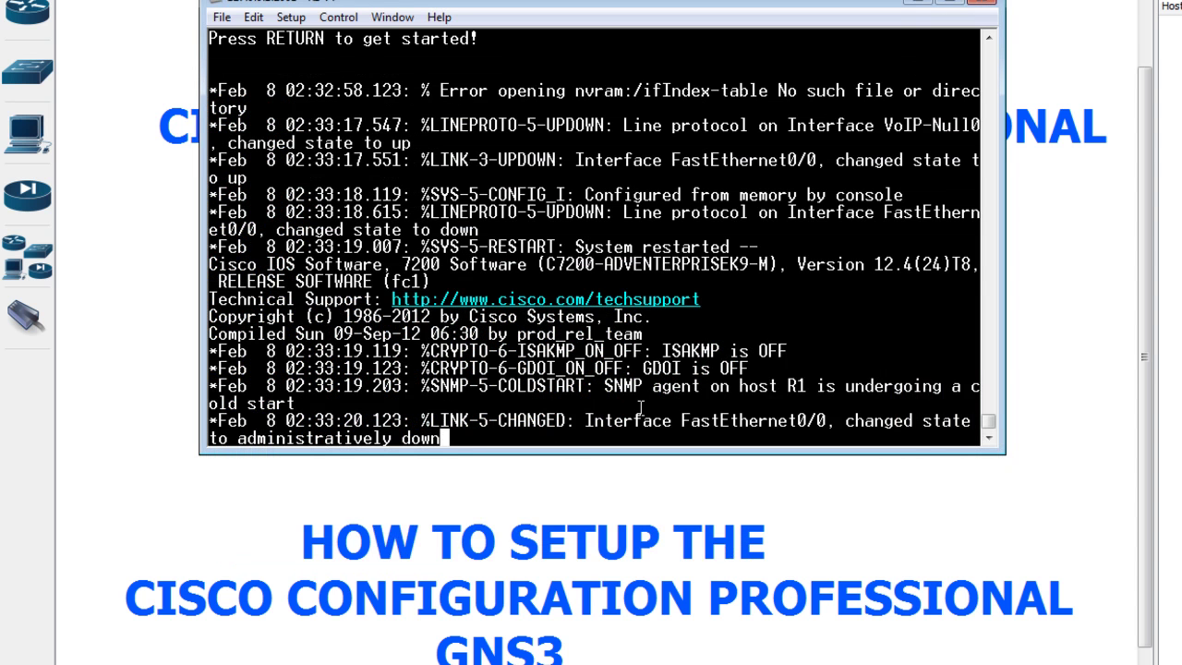
# Get the R1# prompt and clear the Tera Term scrollback buffer
pyautogui.press('Return')
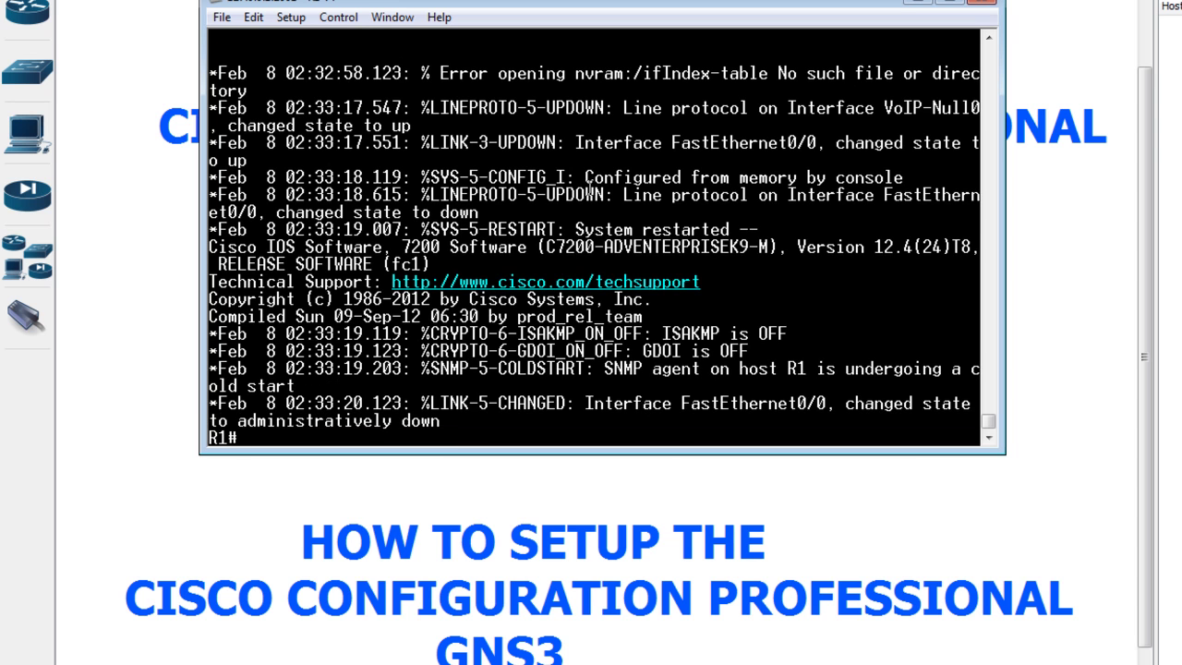
pyautogui.click(222, 17)
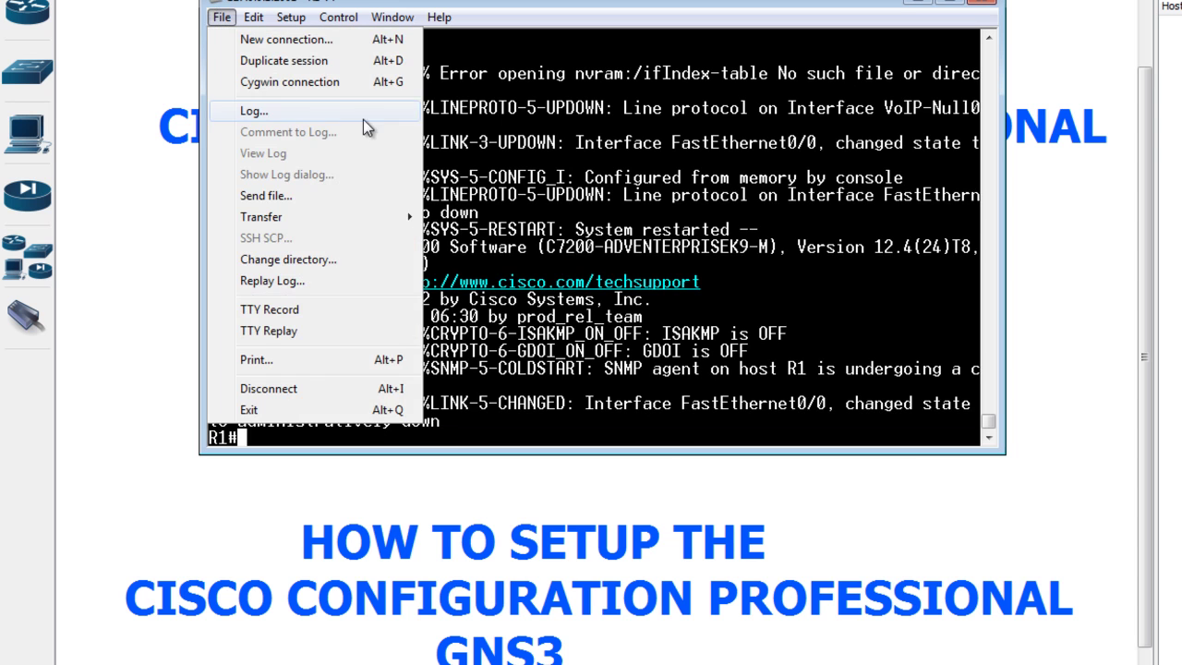
pyautogui.moveTo(253, 18)
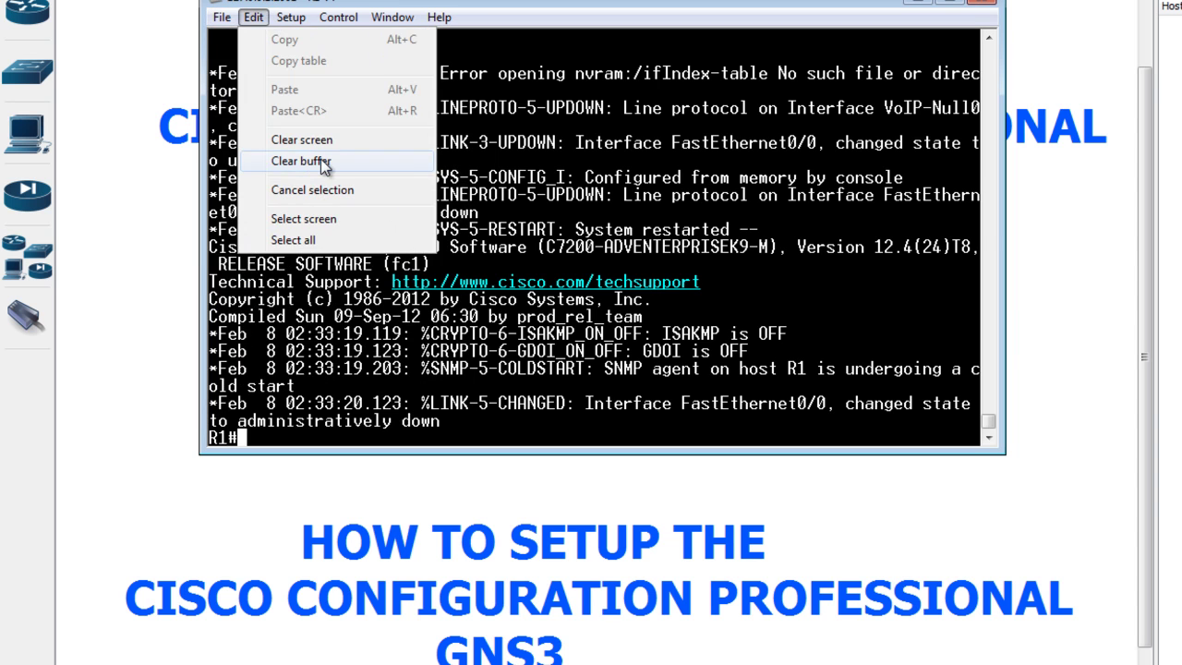
pyautogui.click(321, 161)
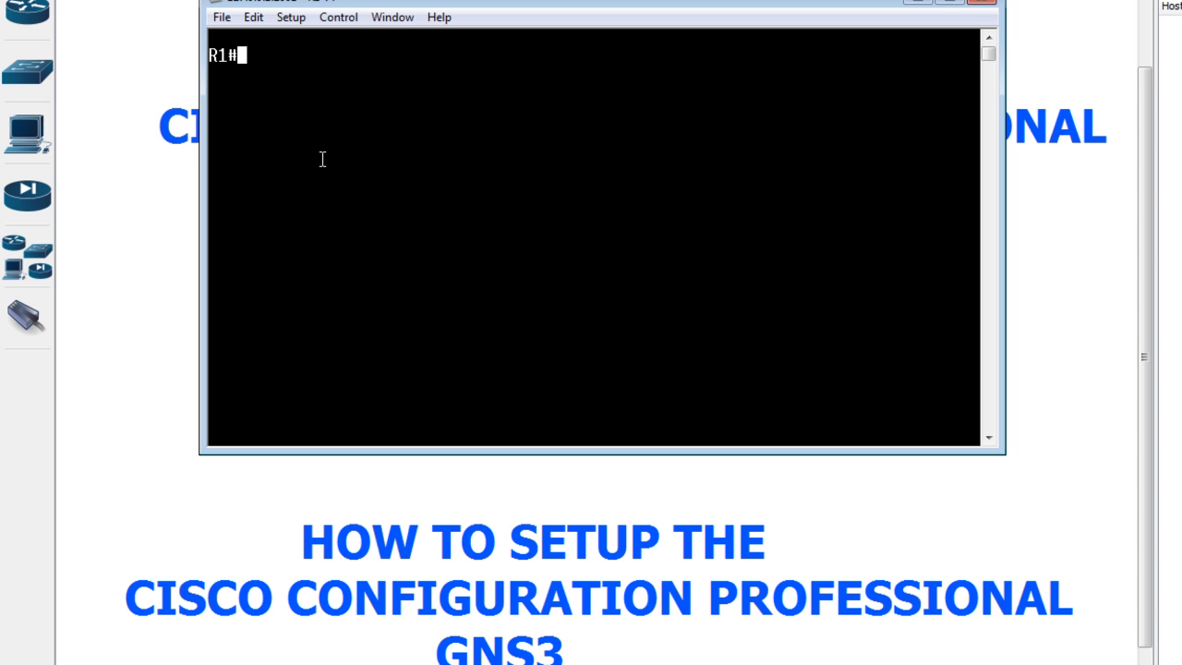
# Run 'show ip inter bri' showing Fa0/0 unassigned and down, then enter 'conf t'
pyautogui.write('show ip in')
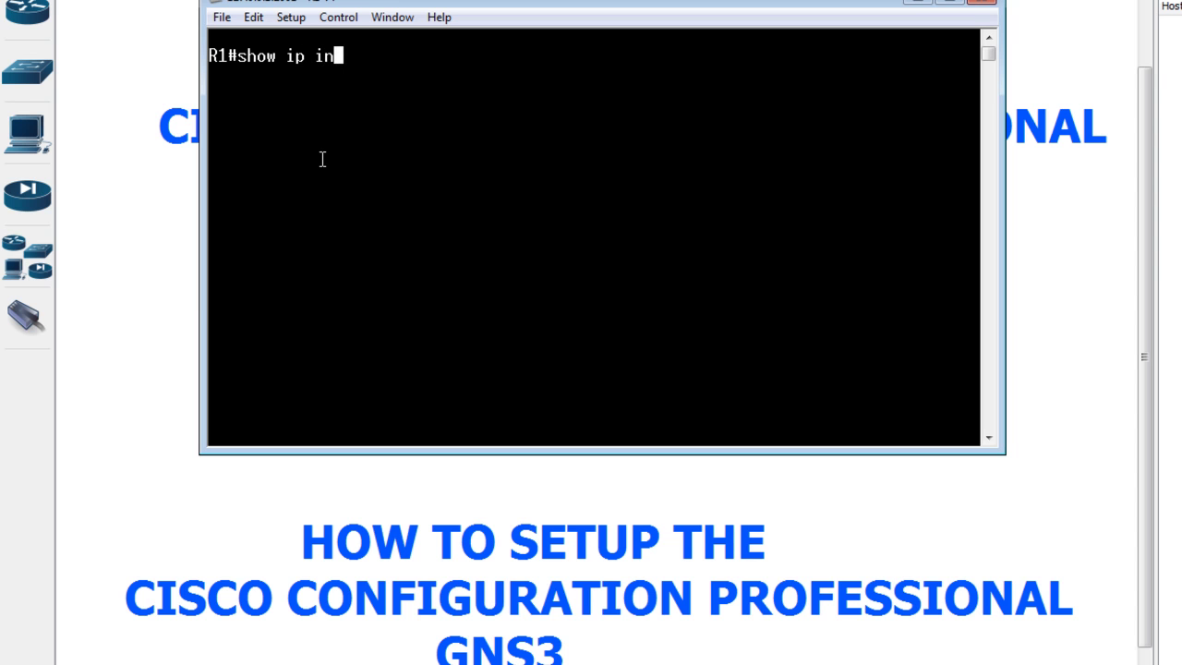
pyautogui.write('ter bri')
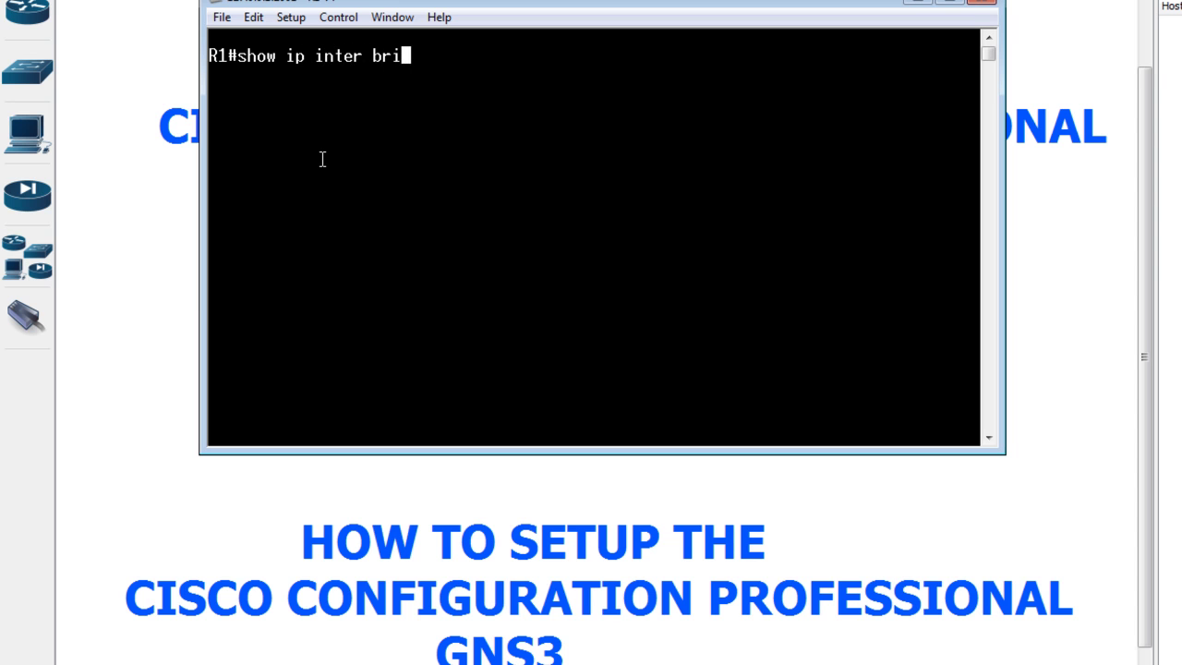
pyautogui.press('Return')
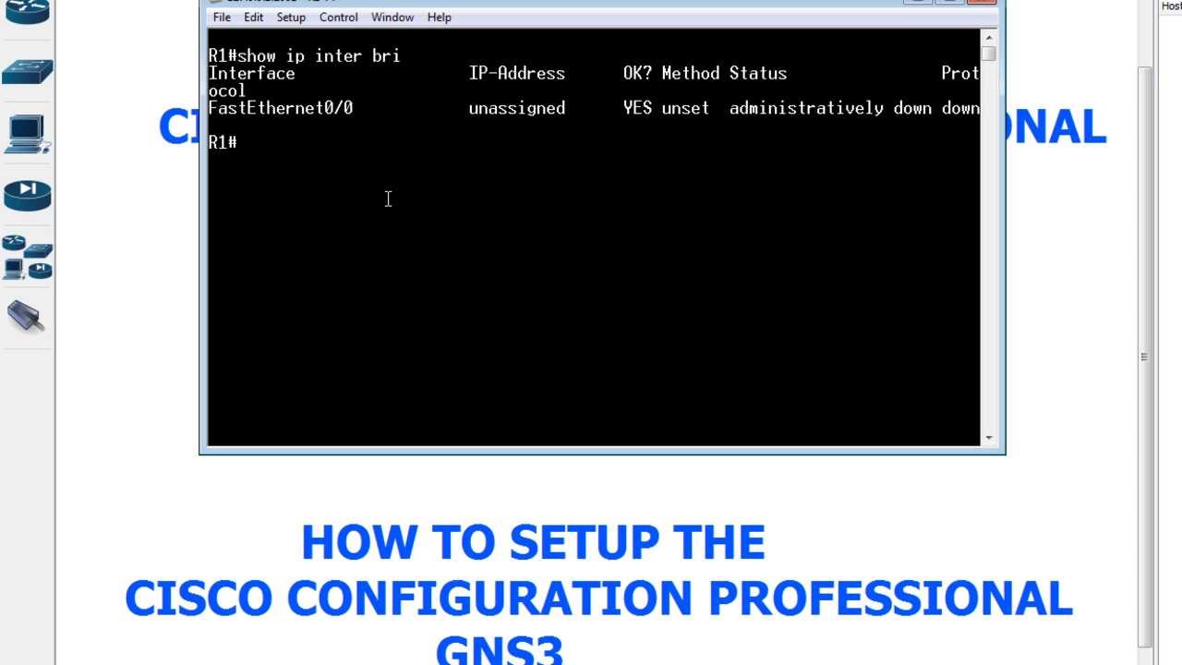
pyautogui.write('conf t')
pyautogui.press('Return')
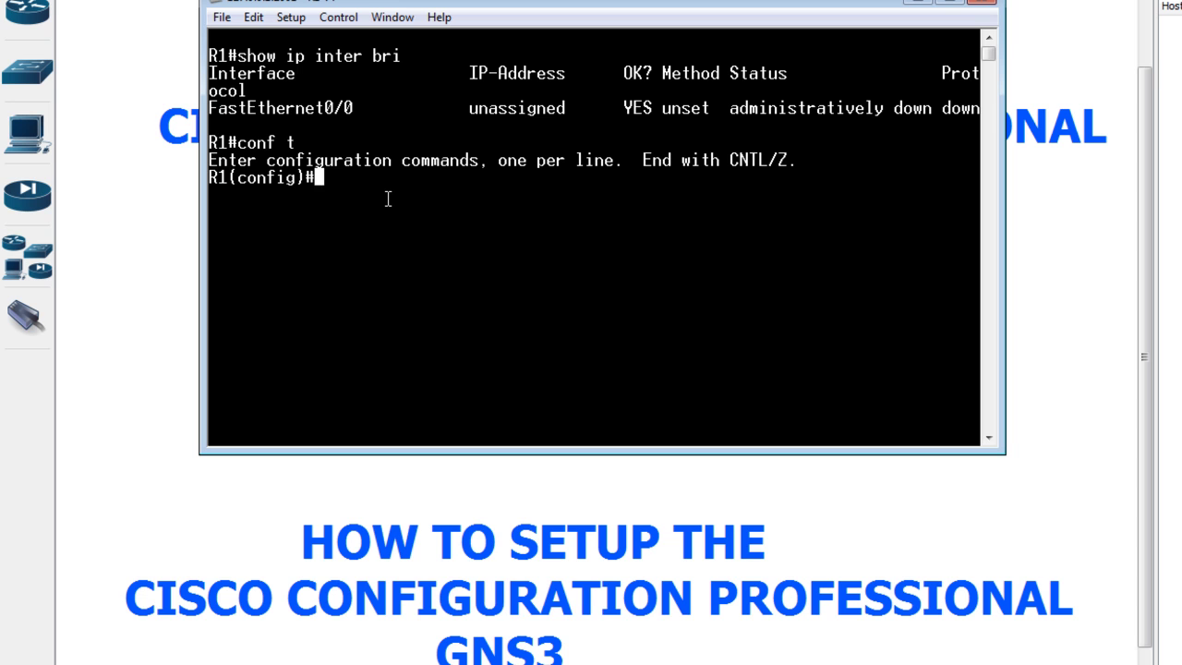
# Give interface fa0/0 address 10.10.10.1 255.255.255.0 and enable it with 'no shut'
pyautogui.write('inter fa0/0')
pyautogui.press('Return')
pyautogui.write('ip address')
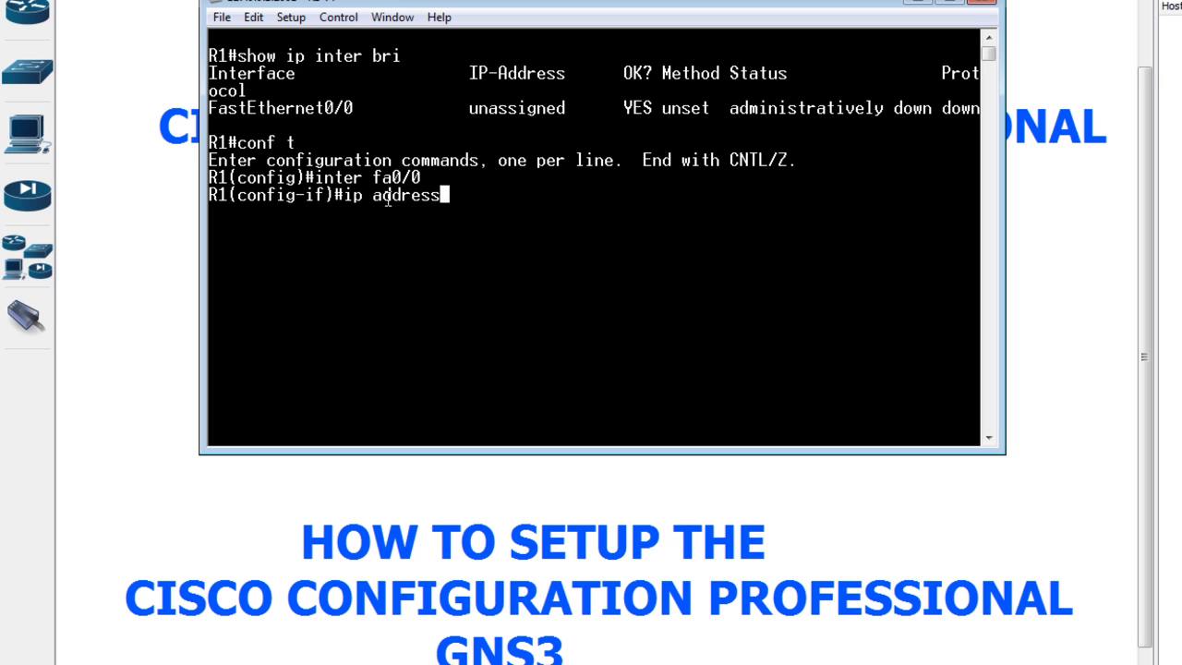
pyautogui.write(' 10.10.10.1')
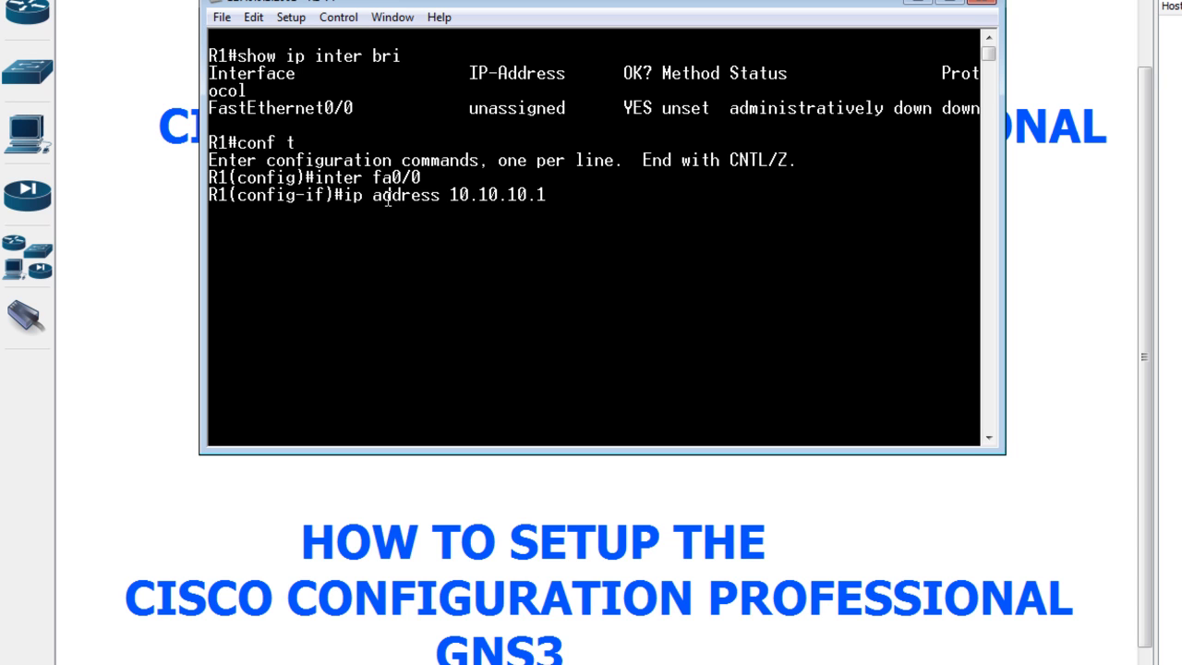
pyautogui.write('255.255')
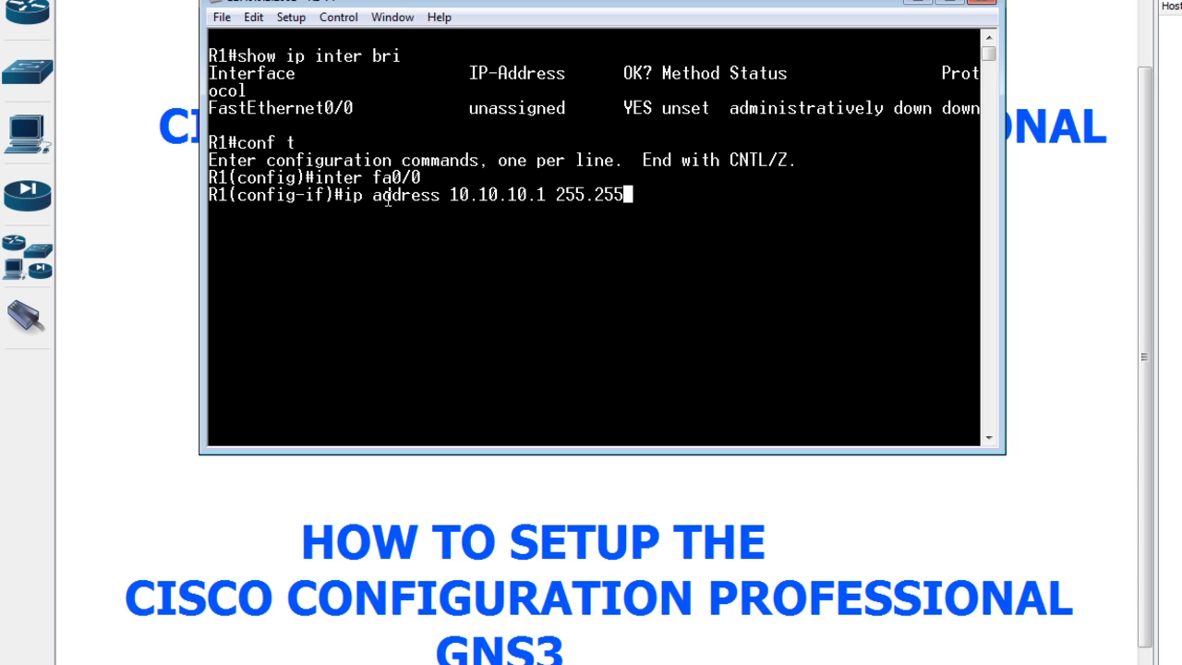
pyautogui.write('.255.0')
pyautogui.press('Return')
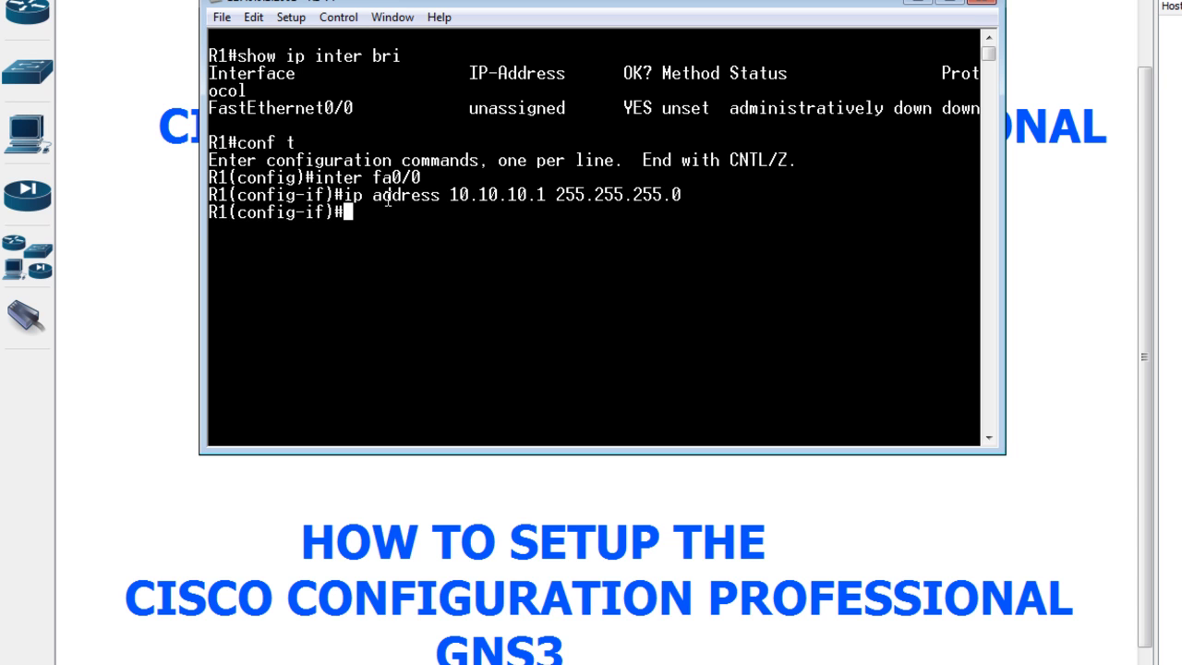
pyautogui.write('no shut')
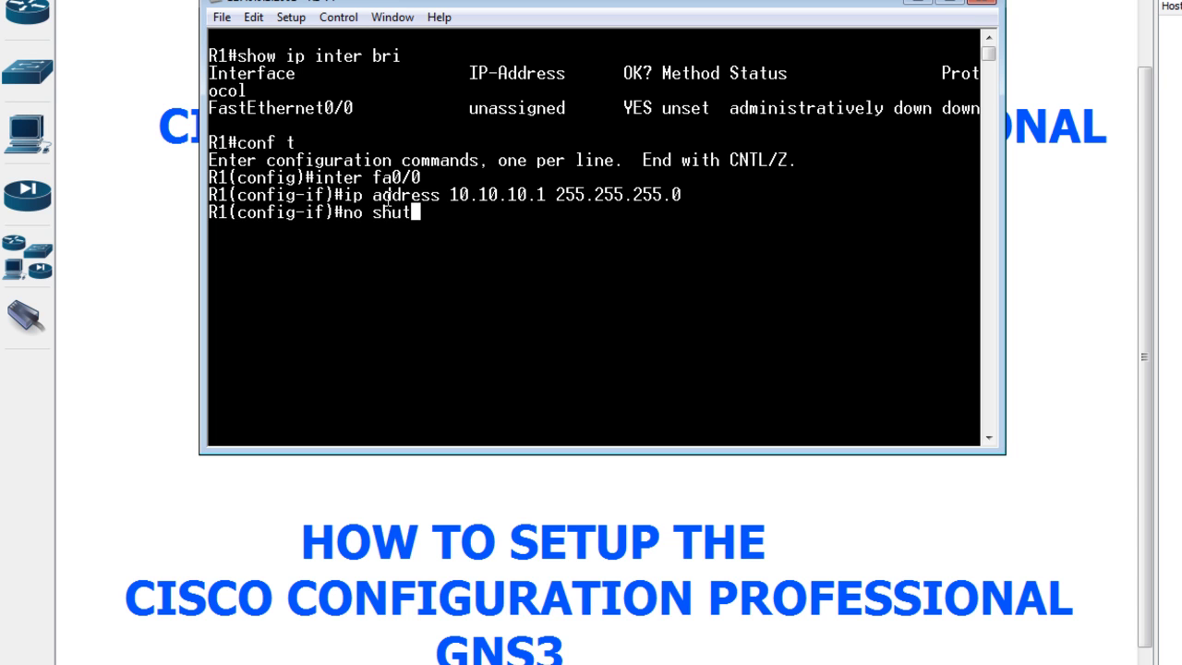
pyautogui.press('Return')
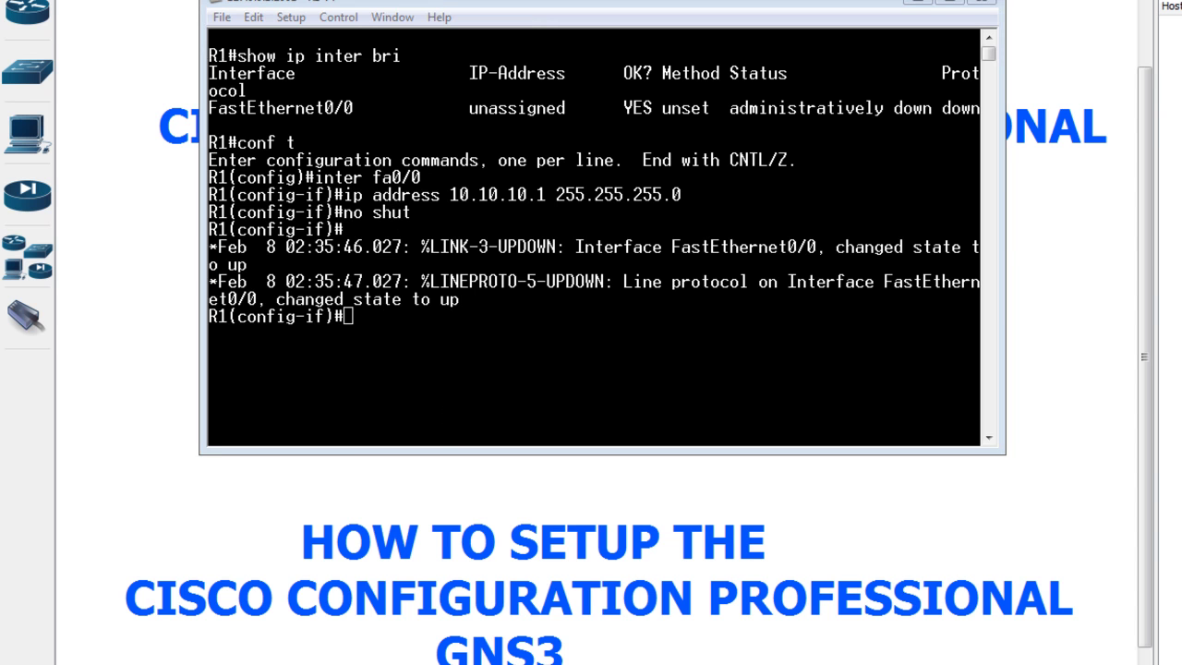
pyautogui.hotkey('alt', 'Tab')
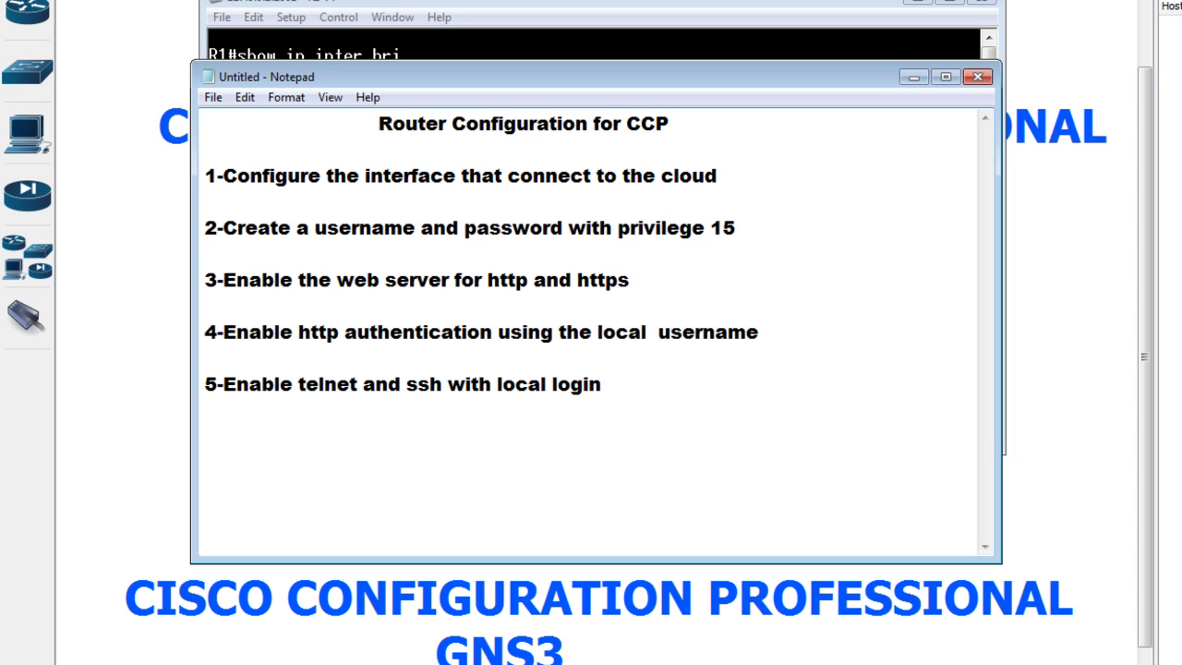
# Exit interface mode and create a local username with privilege 15 and a password
pyautogui.hotkey('alt', 'Tab')
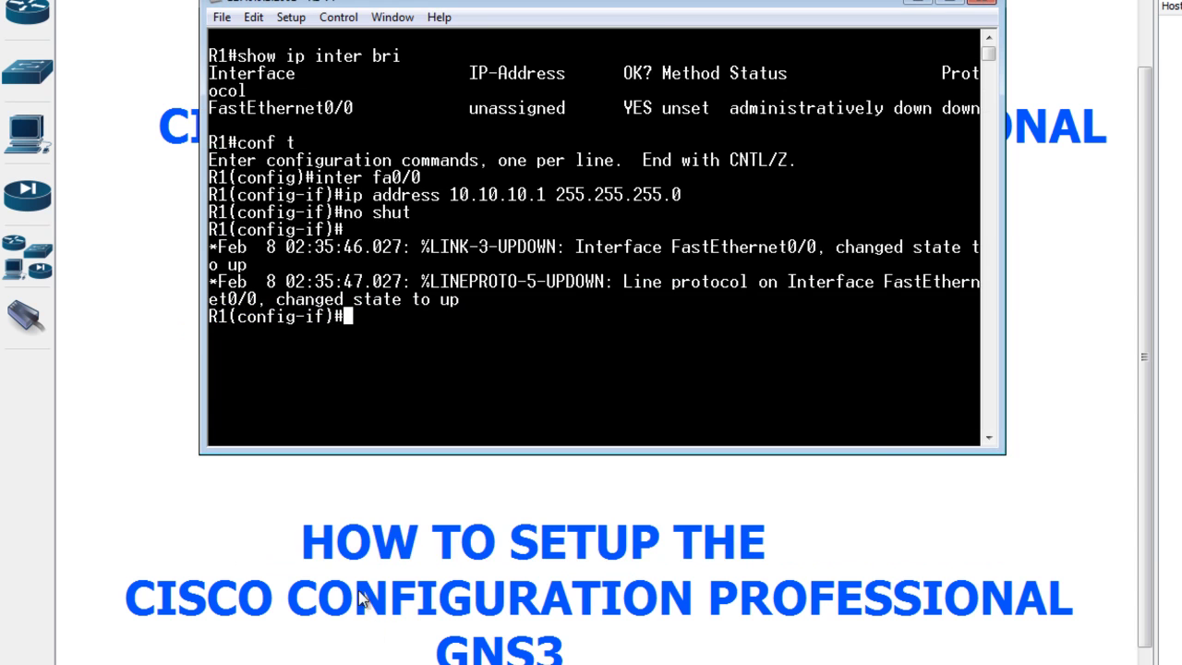
pyautogui.write('e')
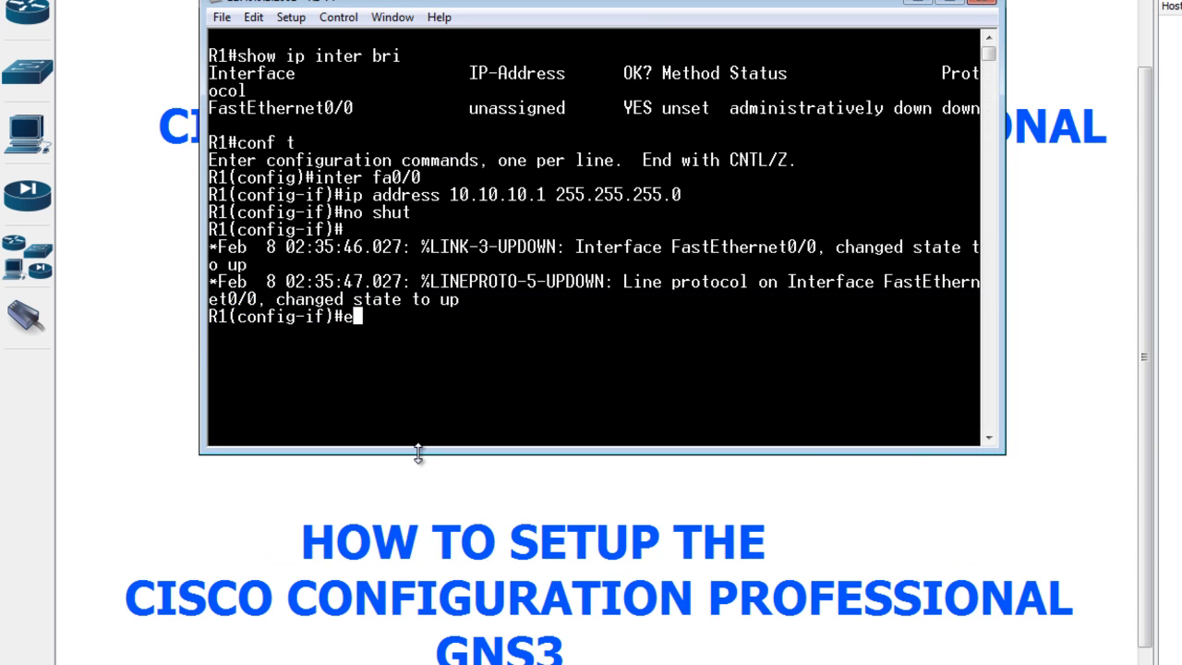
pyautogui.write('xit')
pyautogui.press('Return')
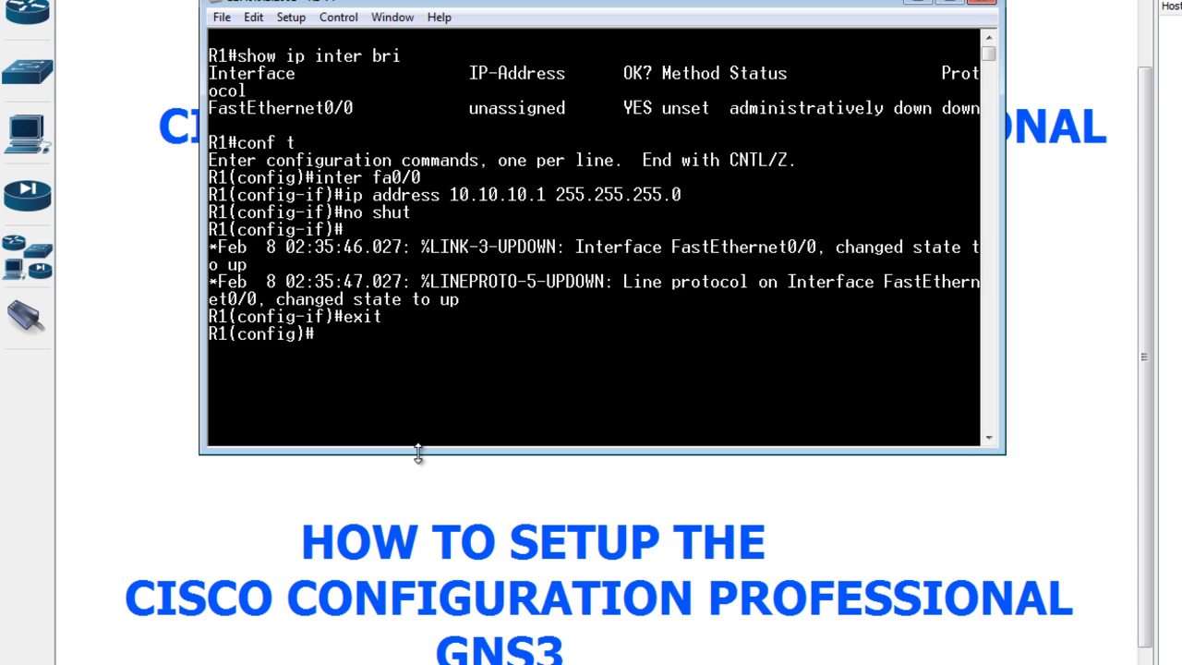
pyautogui.write('username ')
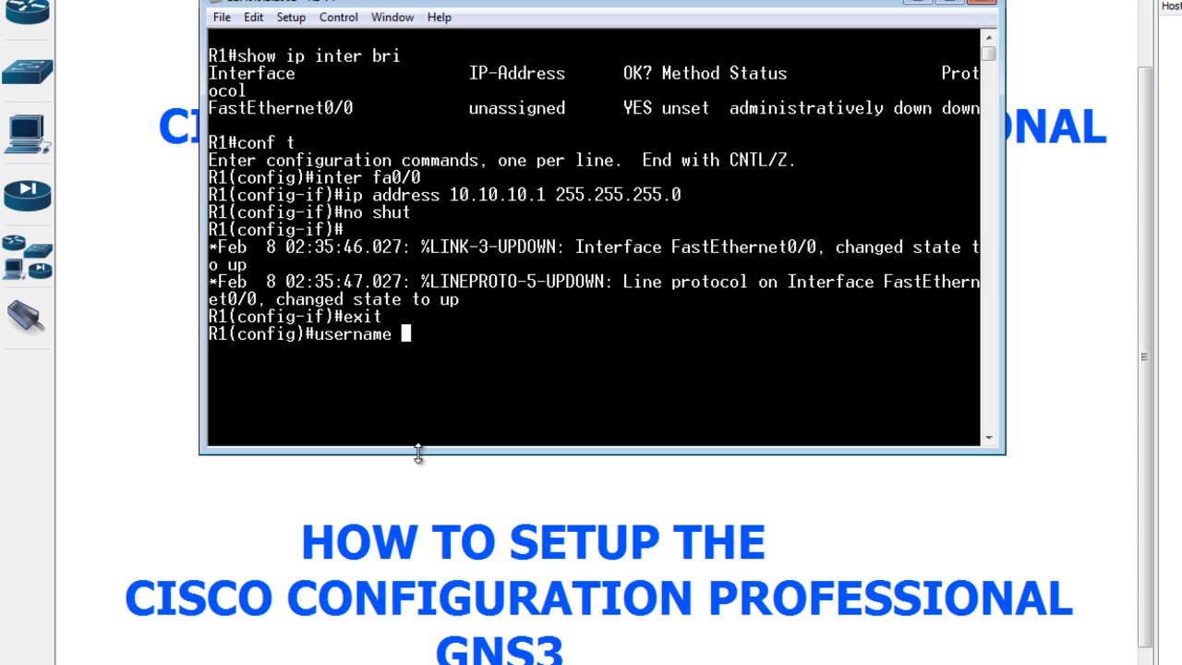
pyautogui.write('tapha pri')
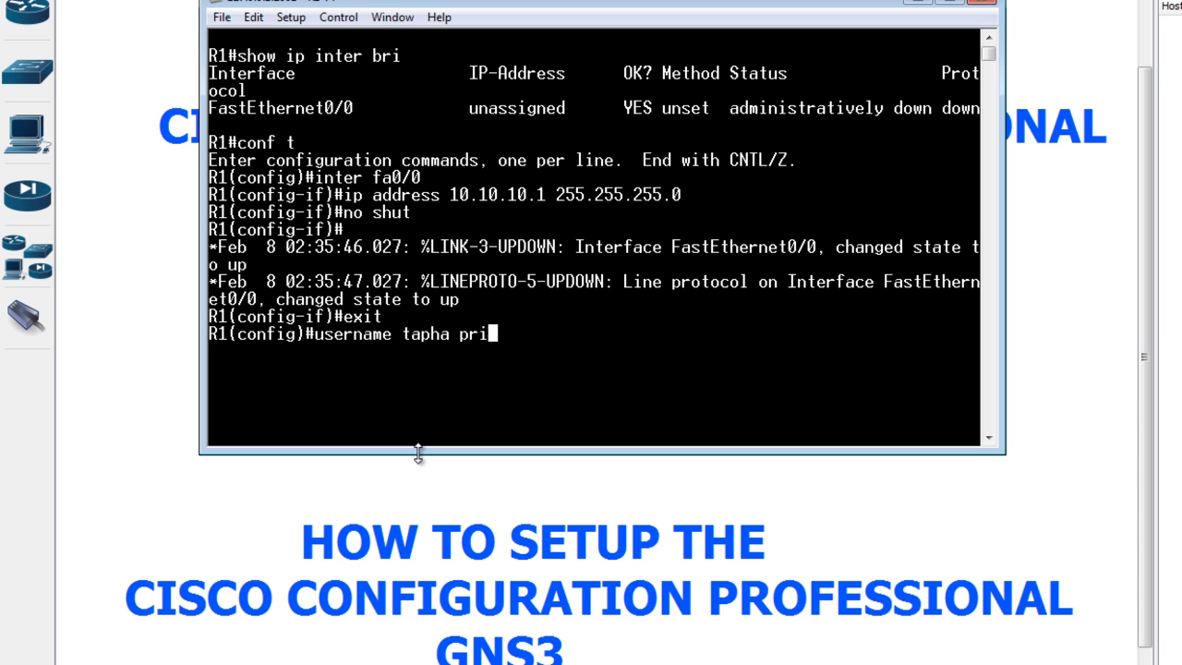
pyautogui.write('vile')
pyautogui.press('Tab')
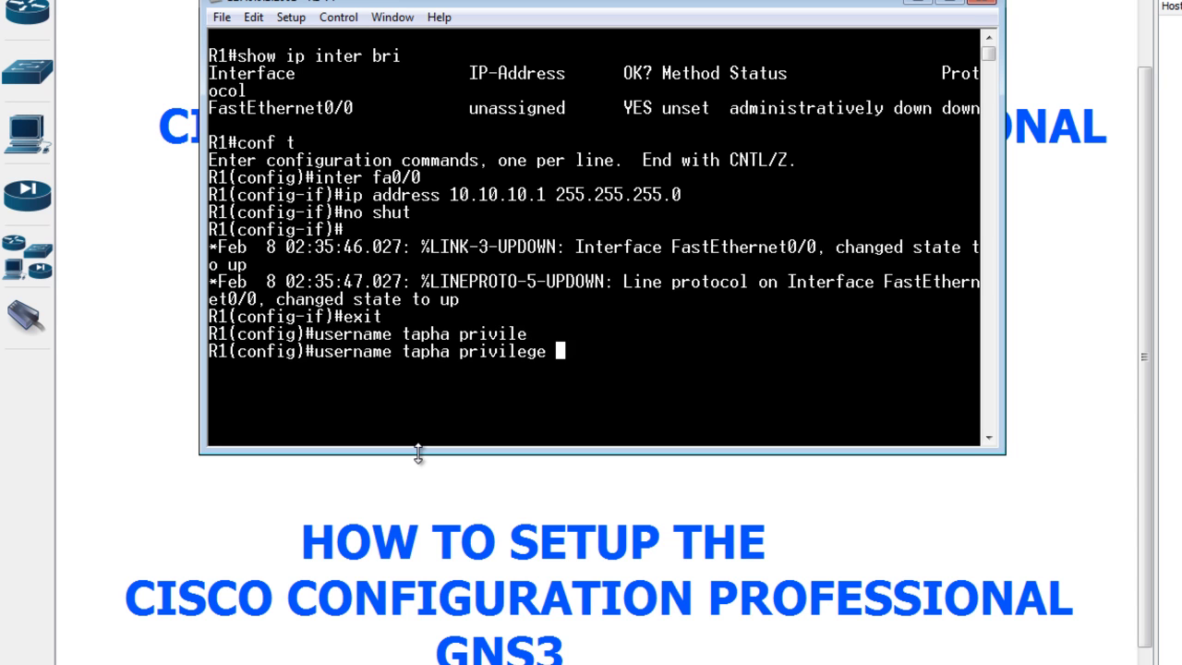
pyautogui.write('15 p')
pyautogui.write('ass')
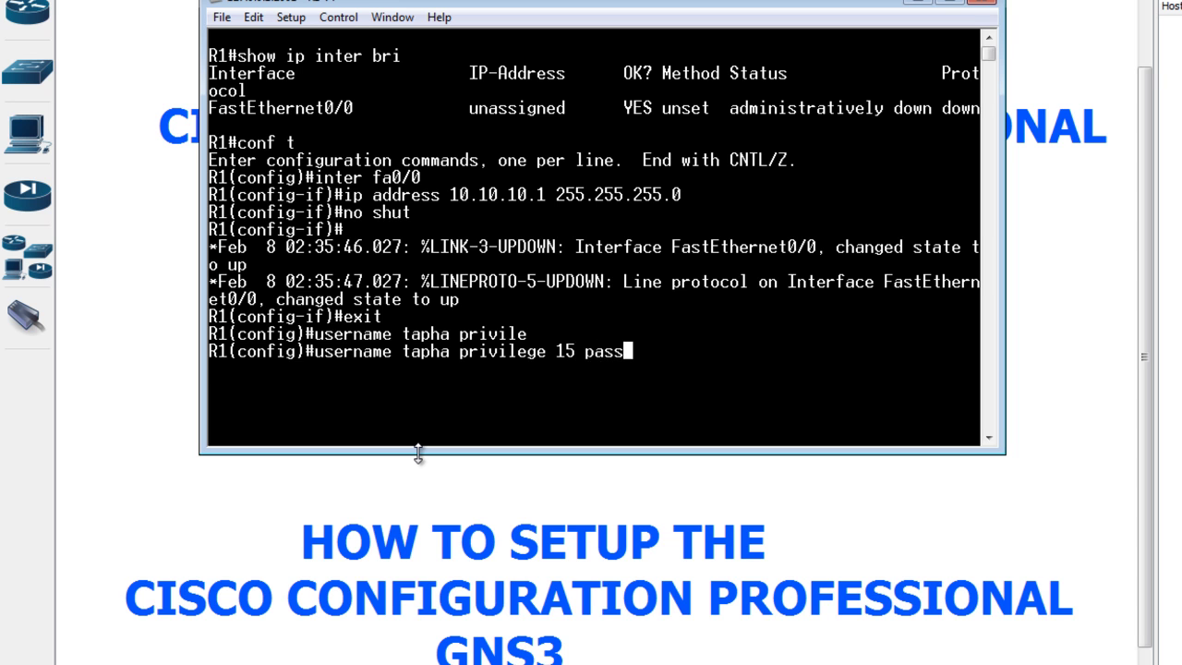
pyautogui.press('Tab')
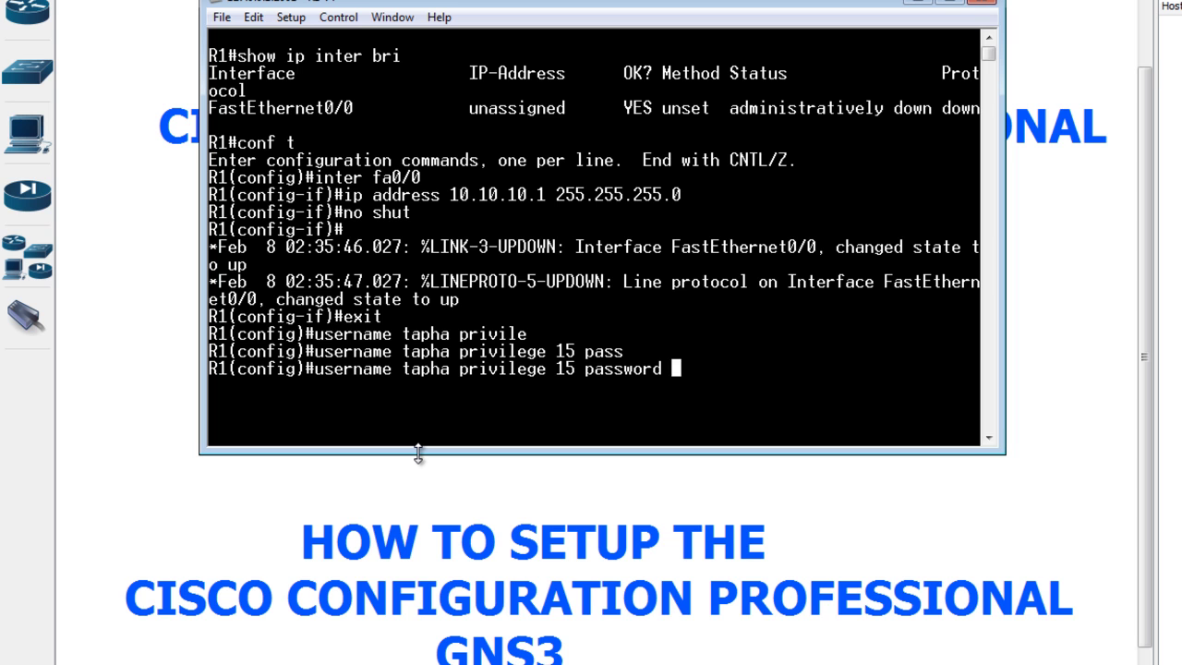
pyautogui.write('cisco')
pyautogui.press('Return')
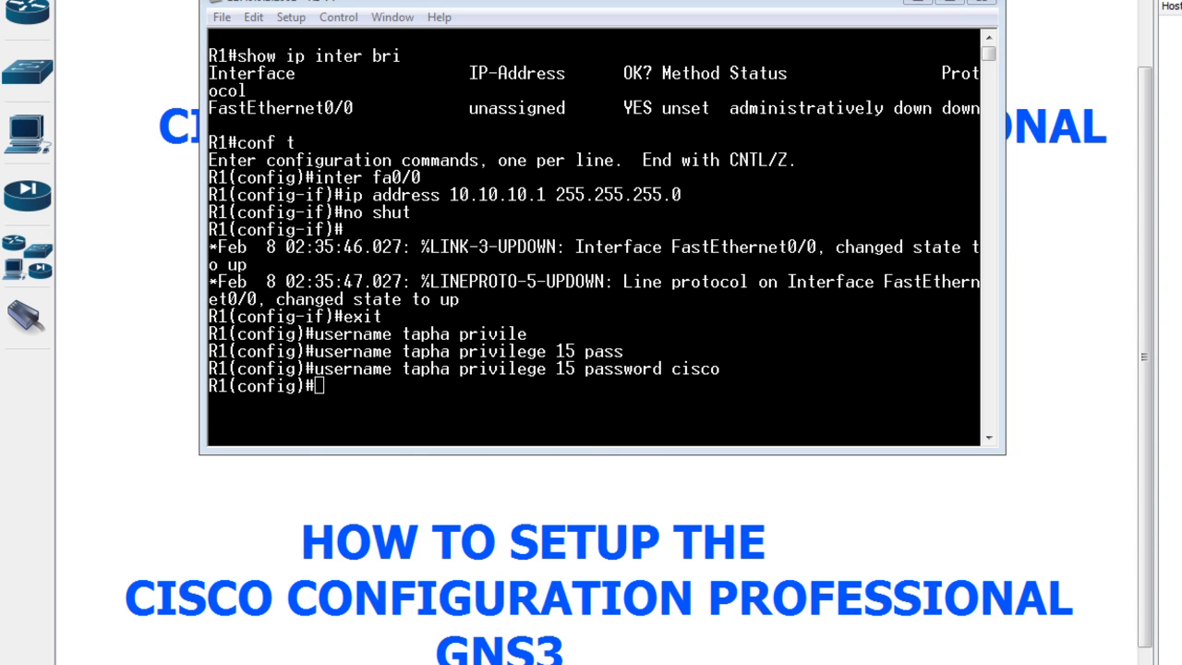
pyautogui.hotkey('alt', 'Tab')
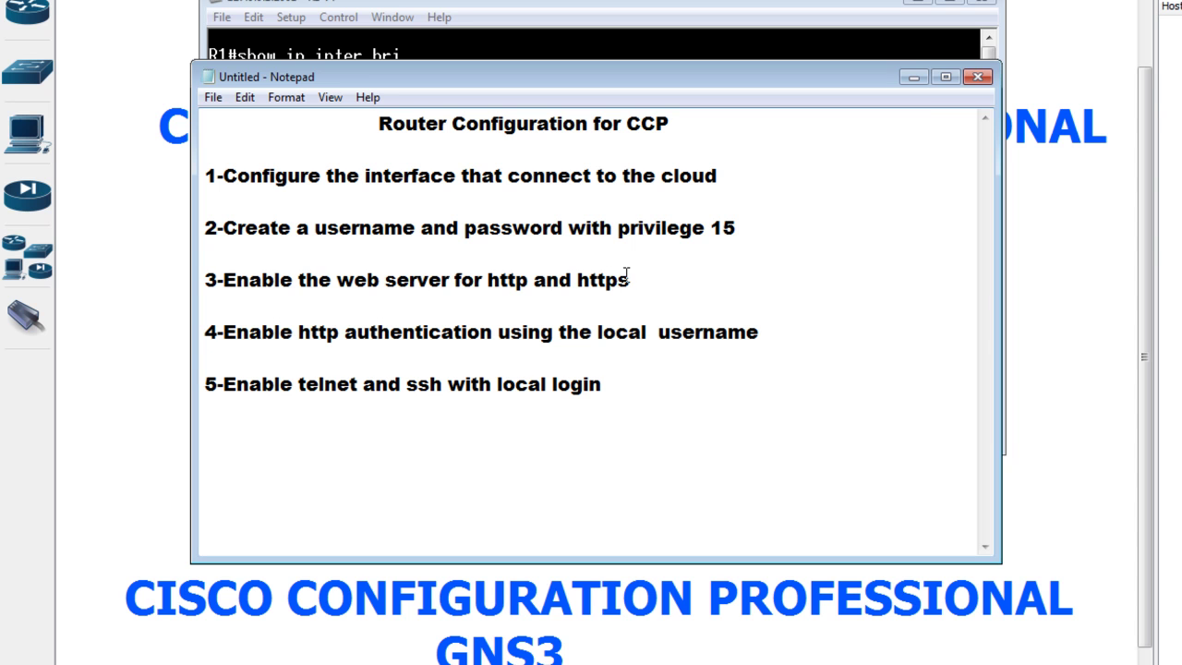
# Enable 'ip http server' and 'ip http secure-server', generating 1024-bit RSA keys
pyautogui.click(913, 80)
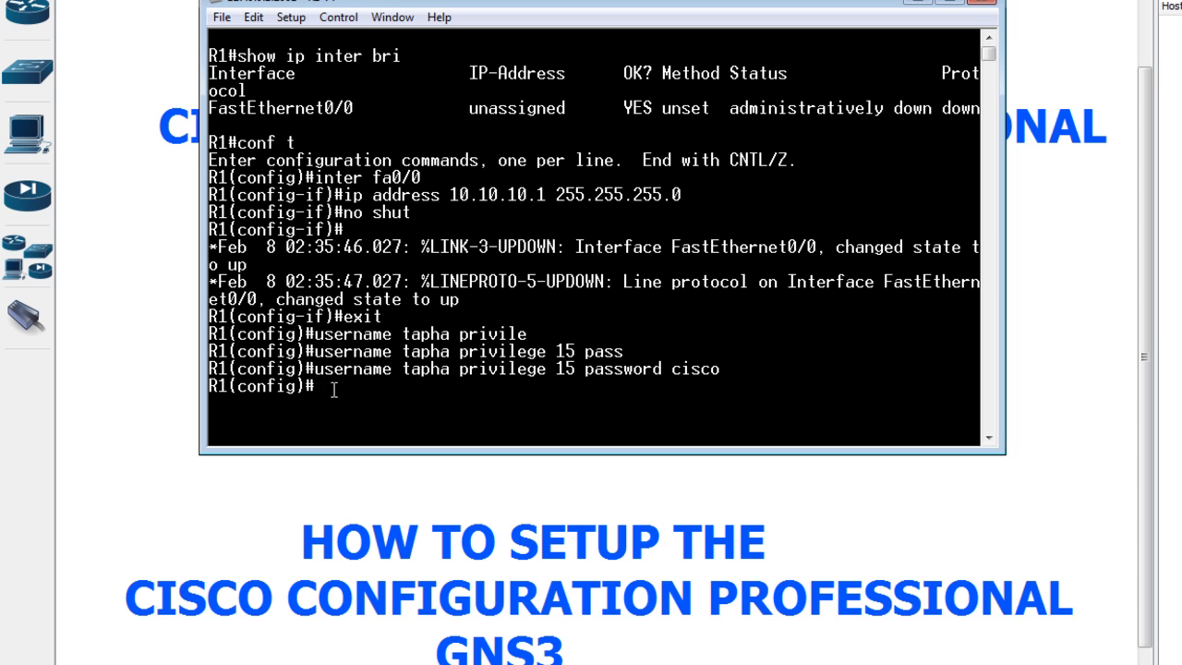
pyautogui.write('ip http server')
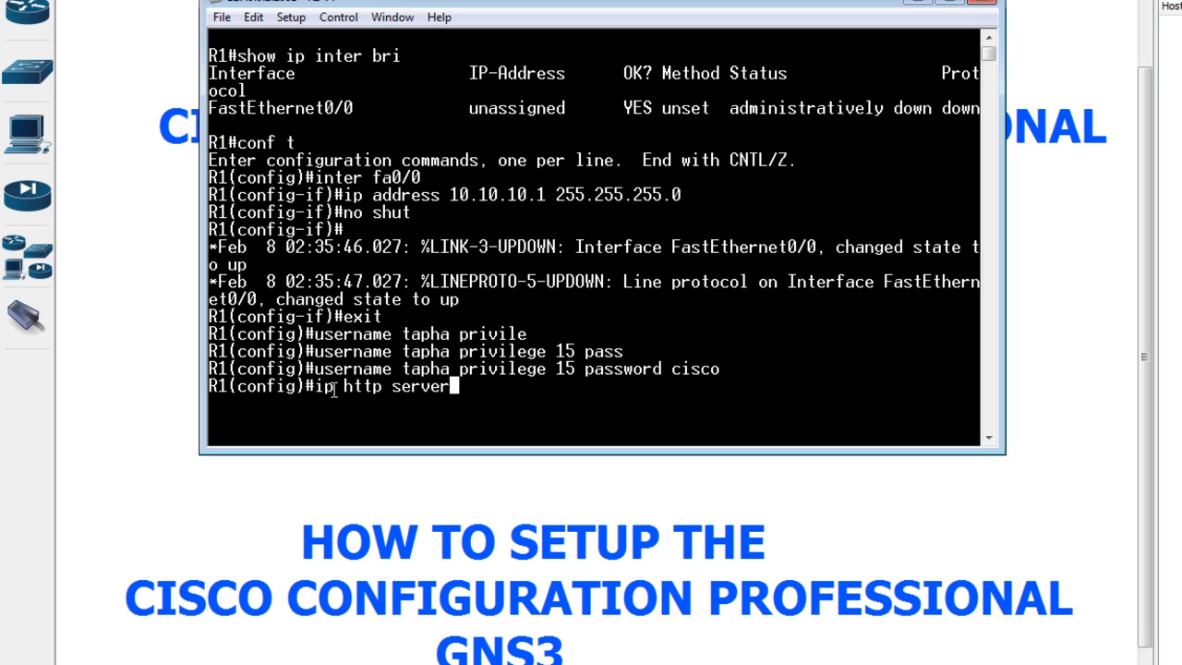
pyautogui.press('Return')
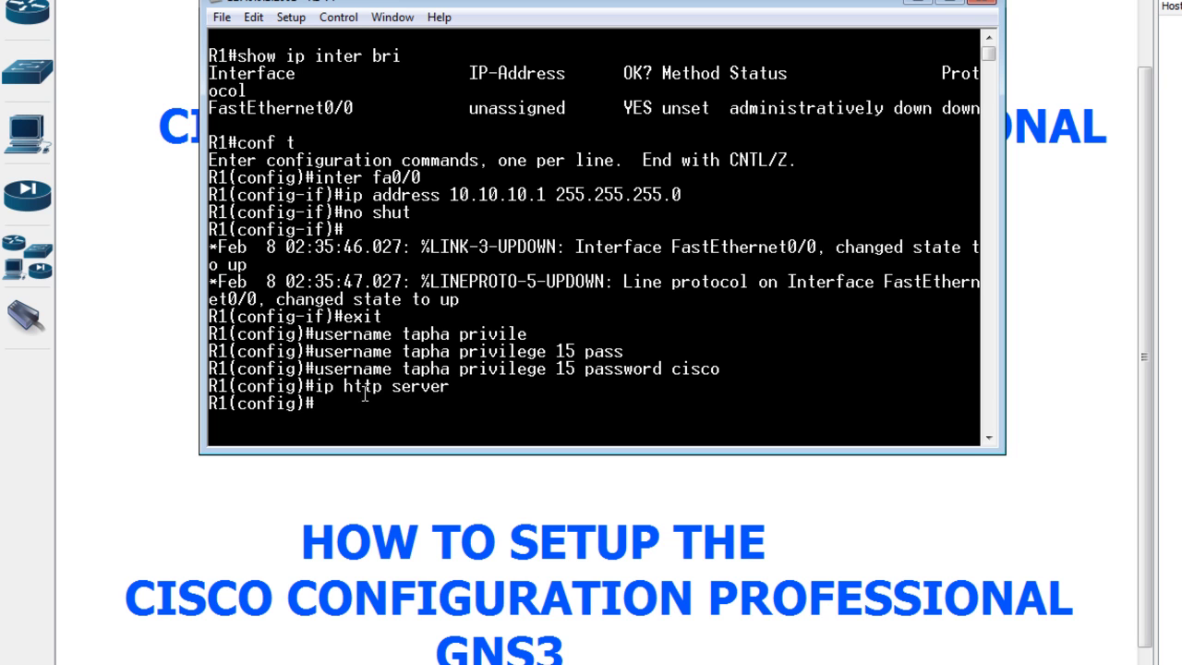
pyautogui.write('ip http secure-')
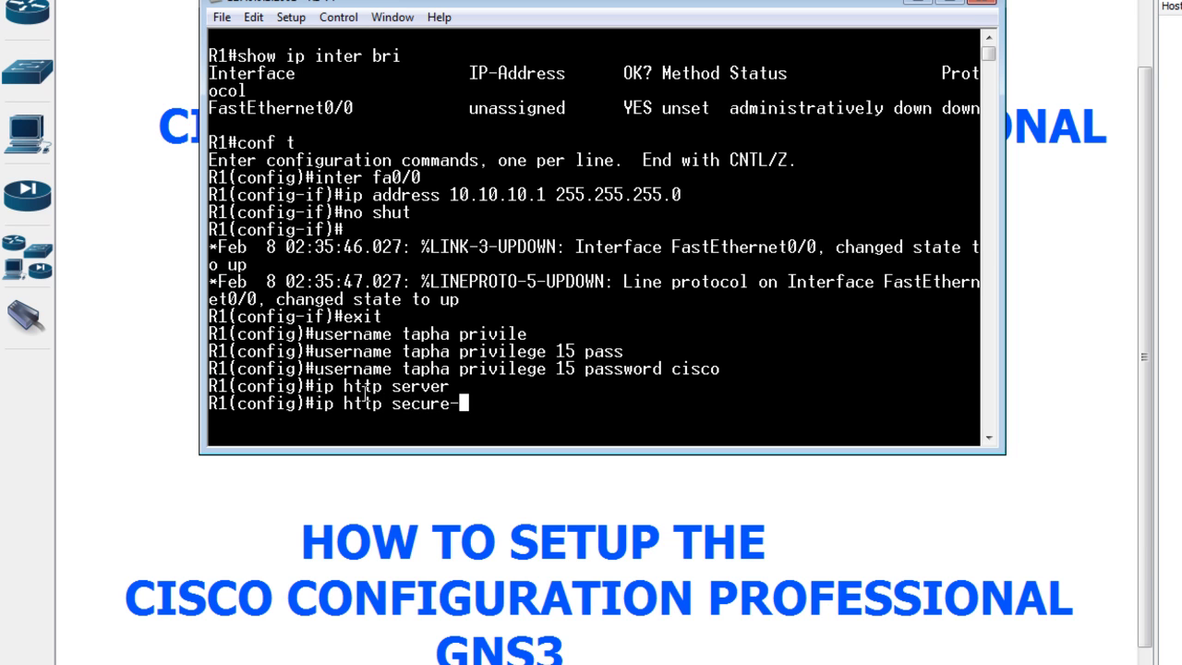
pyautogui.write('ser')
pyautogui.press('Tab')
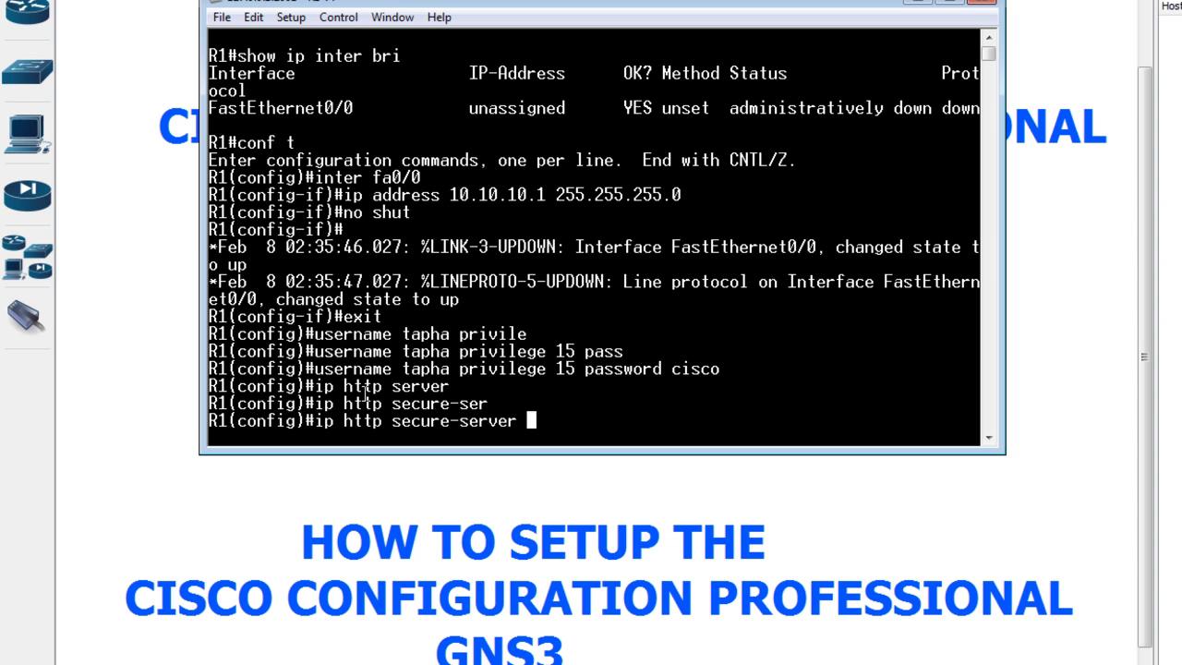
pyautogui.press('Return')
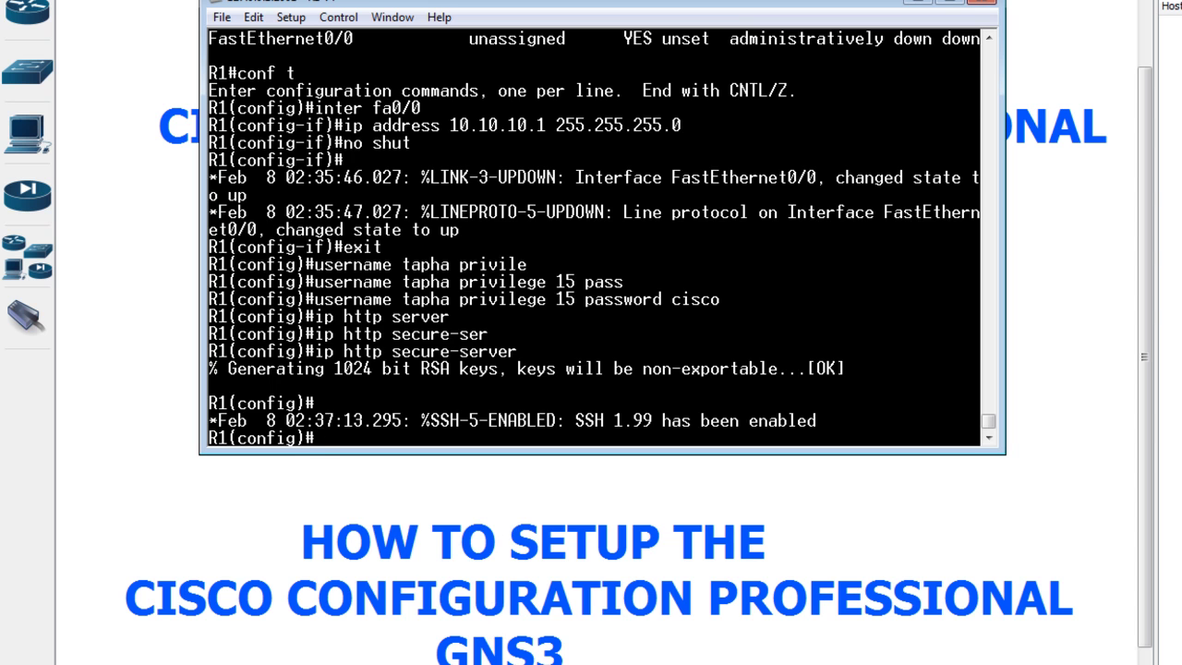
pyautogui.hotkey('alt', 'Tab')
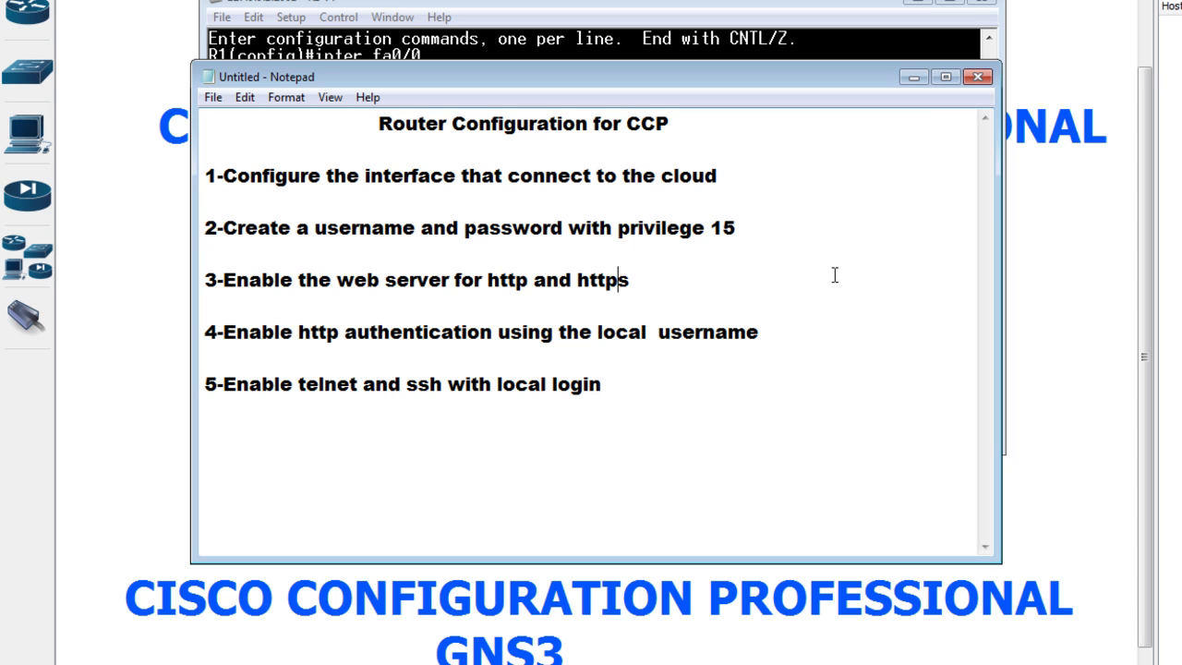
# Configure R1 with 'ip http authentication local' so web logins use local user accounts
pyautogui.click(913, 77)
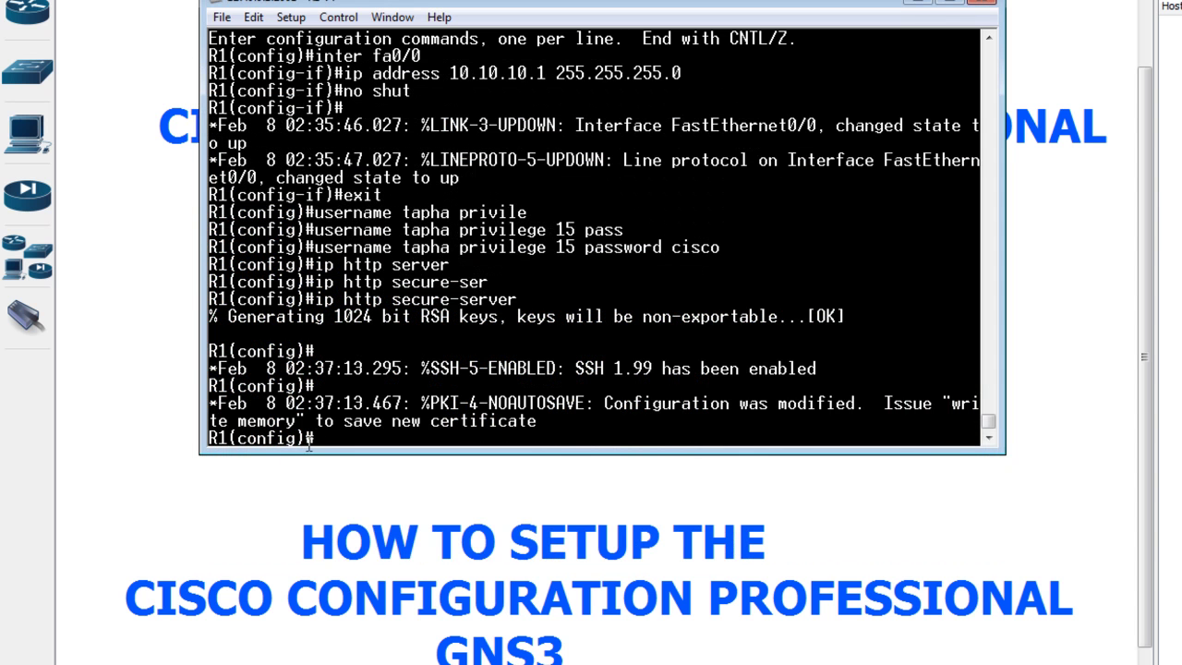
pyautogui.write('ip http authentication')
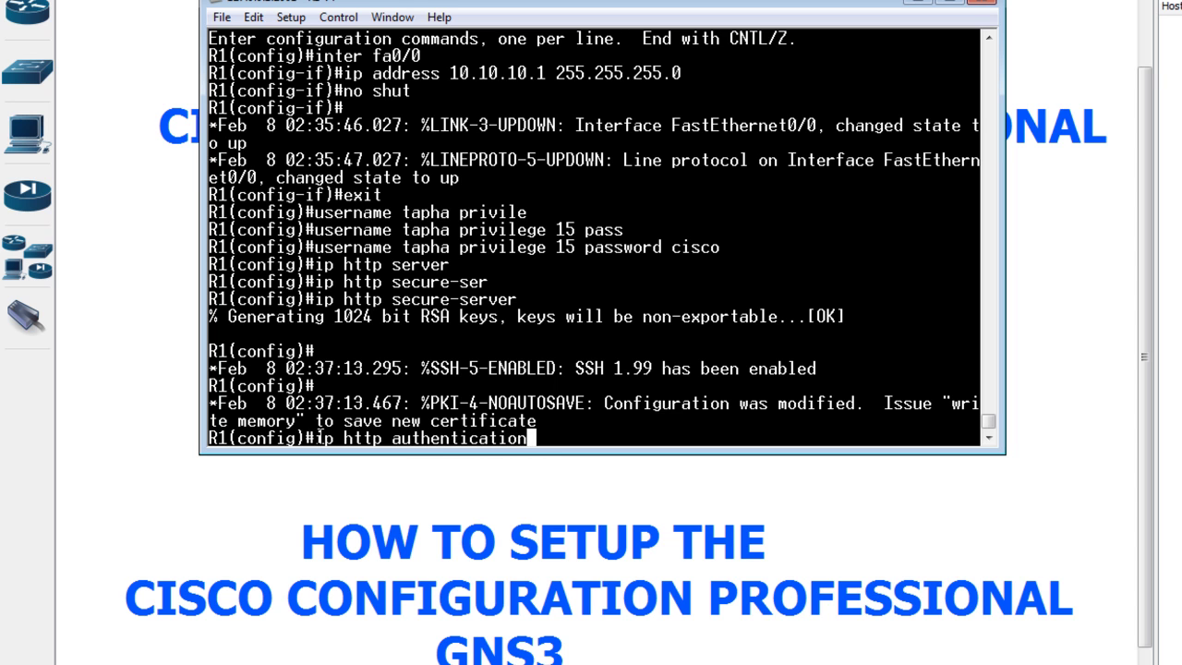
pyautogui.write(' lo')
pyautogui.press('Tab')
pyautogui.press('Return')
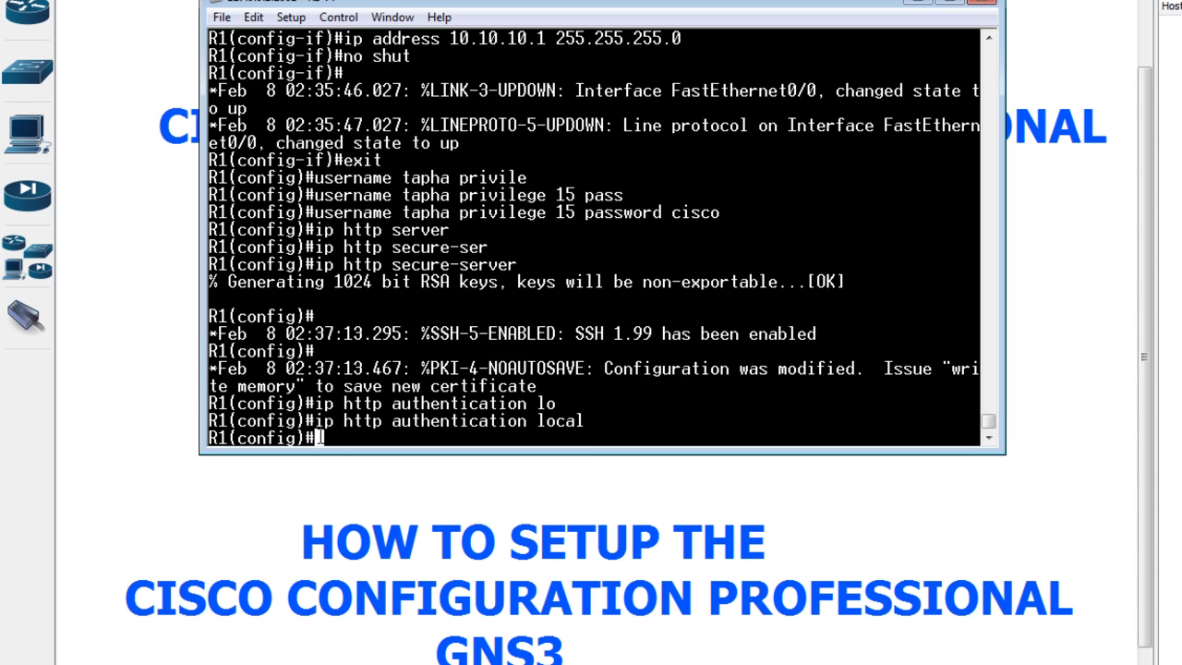
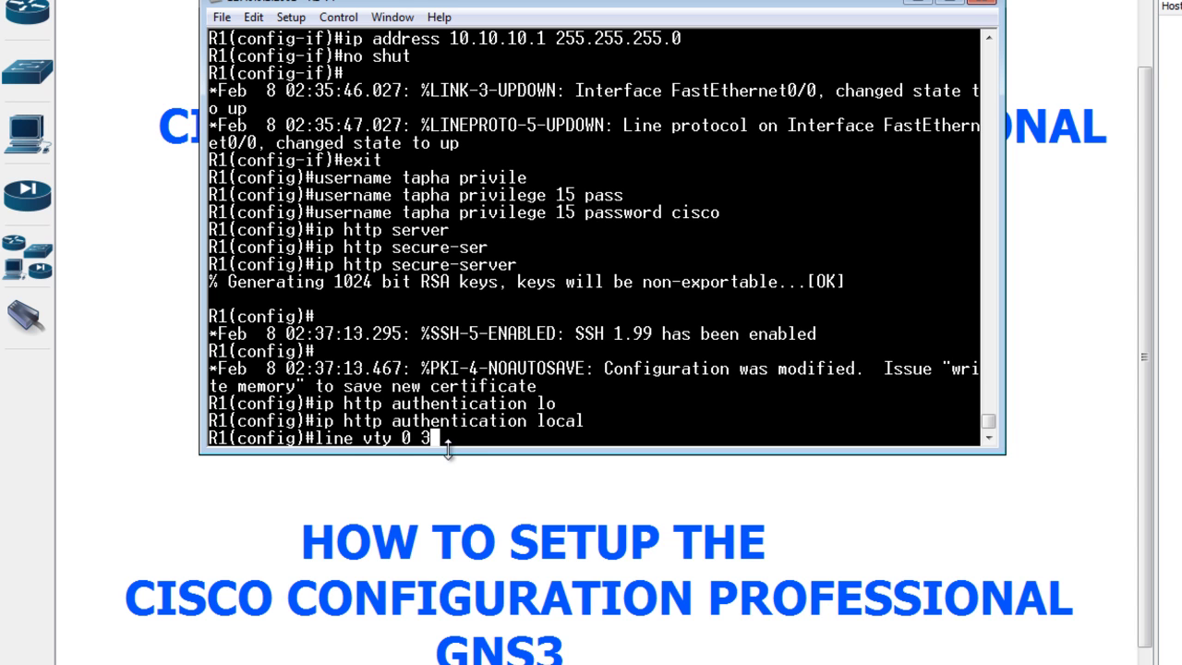
# On vty lines 0–3, set privilege level 15 and require local user login
pyautogui.press('Return')
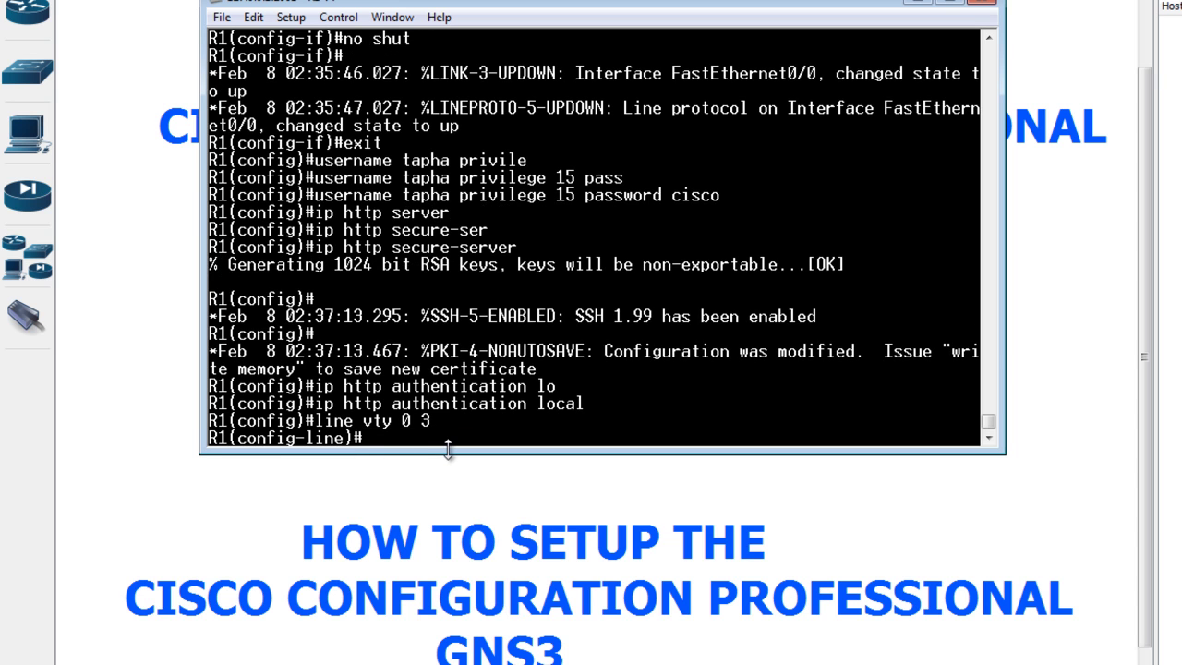
pyautogui.write('privi')
pyautogui.press('Tab')
pyautogui.write('le')
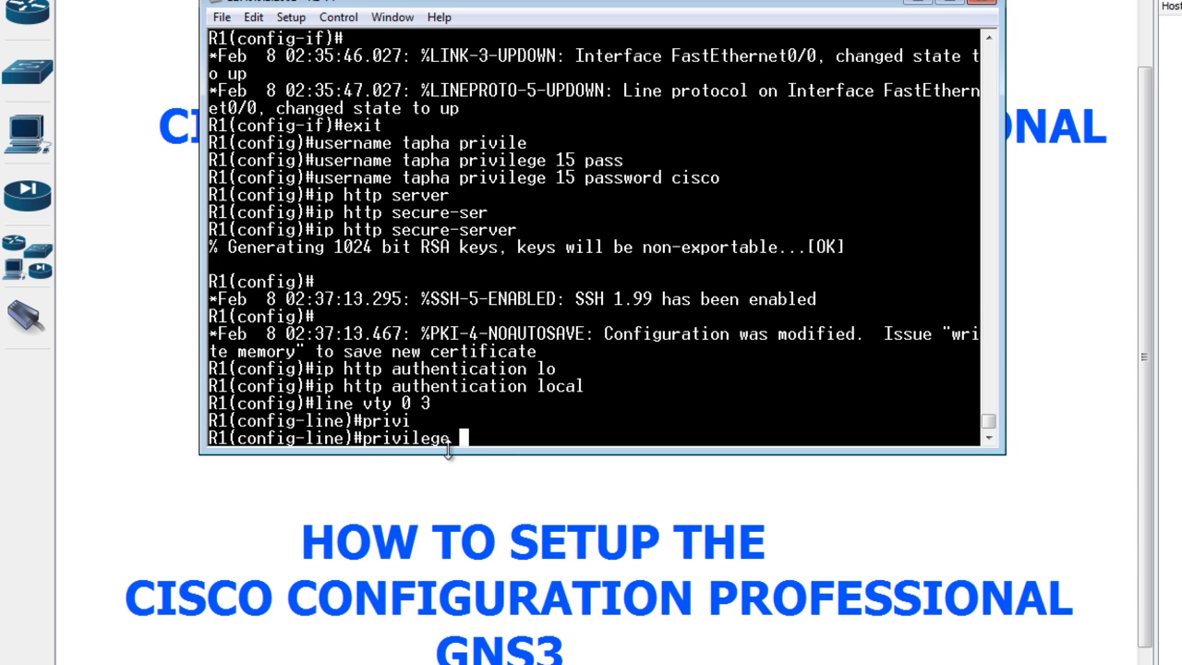
pyautogui.press('Tab')
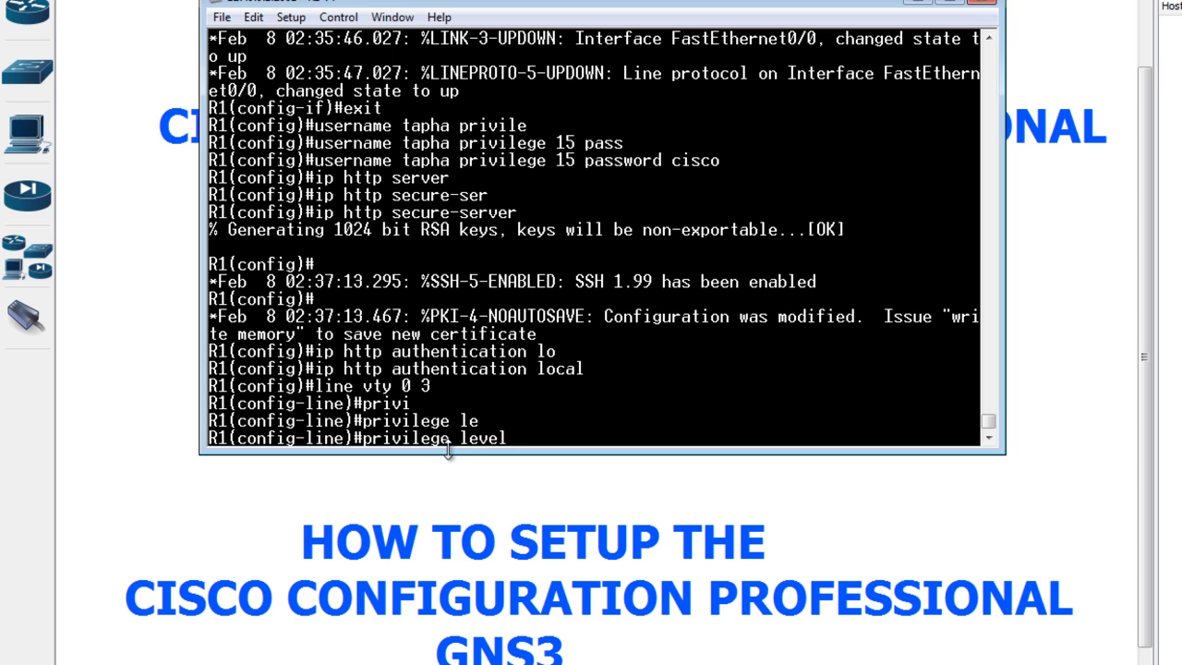
pyautogui.write('15')
pyautogui.press('Return')
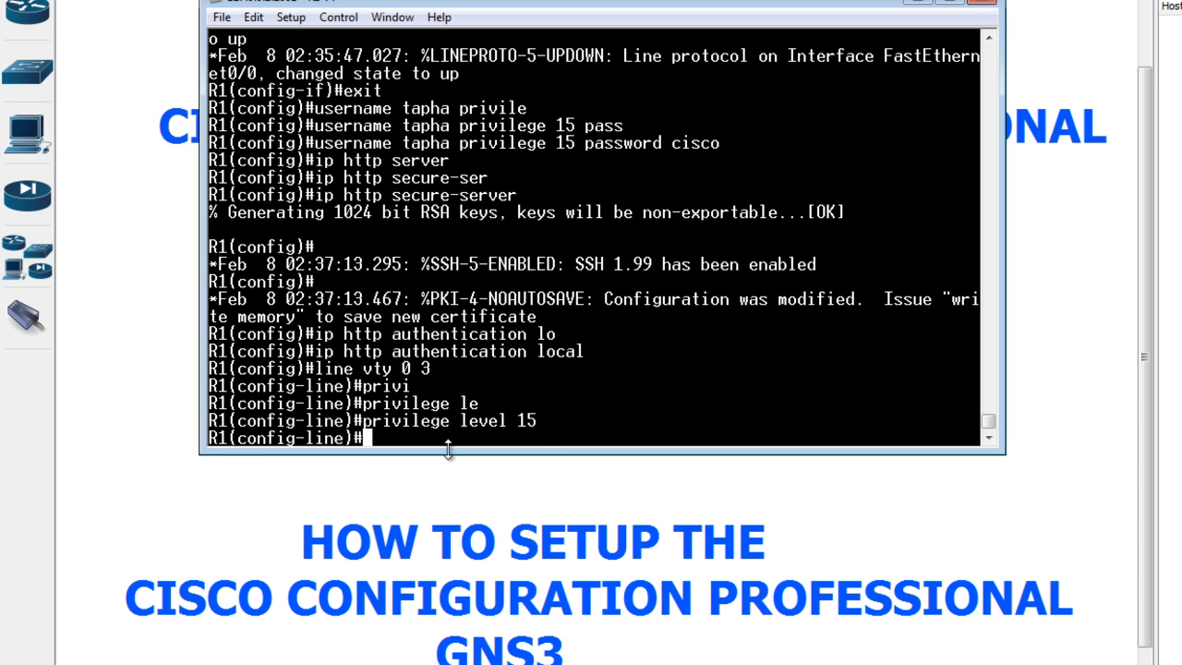
pyautogui.write('loginlocal')
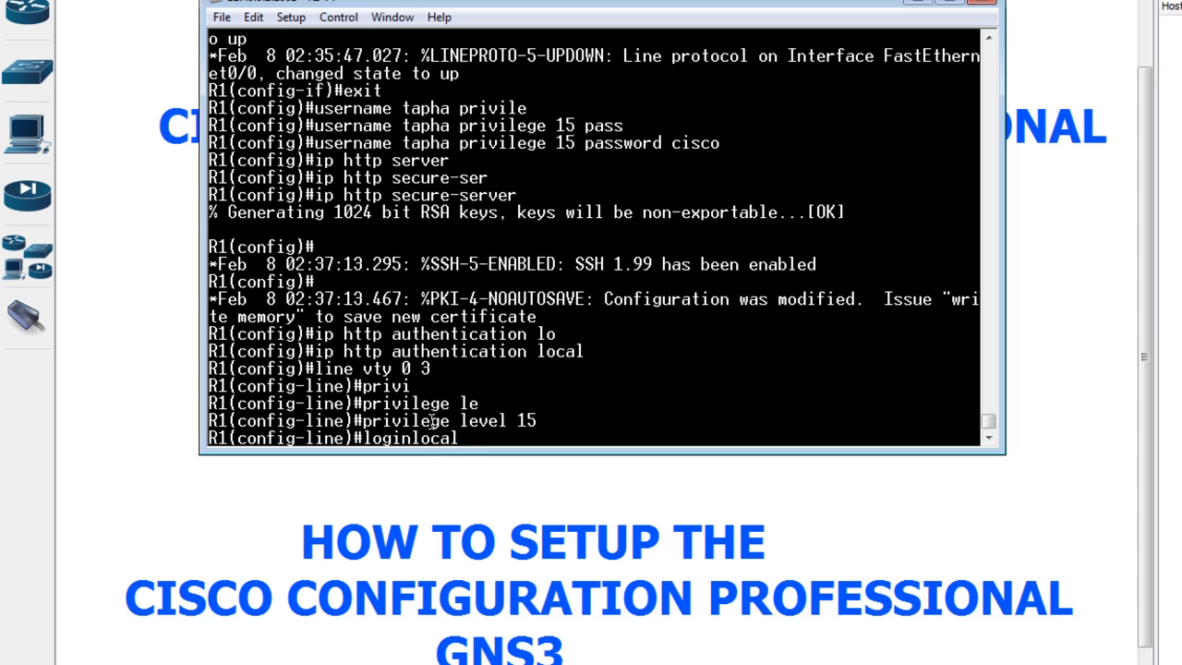
pyautogui.press('Left')
pyautogui.press('Left')
pyautogui.press('Left')
pyautogui.press('Left')
pyautogui.press('Left')
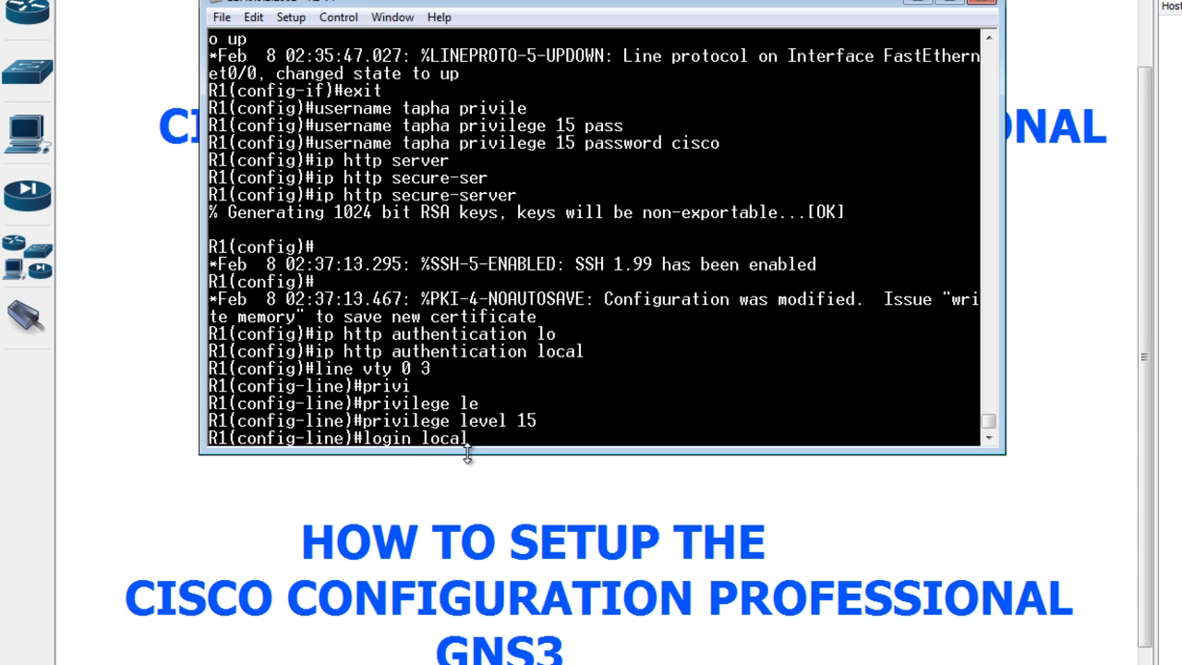
pyautogui.press('End')
pyautogui.press('Return')
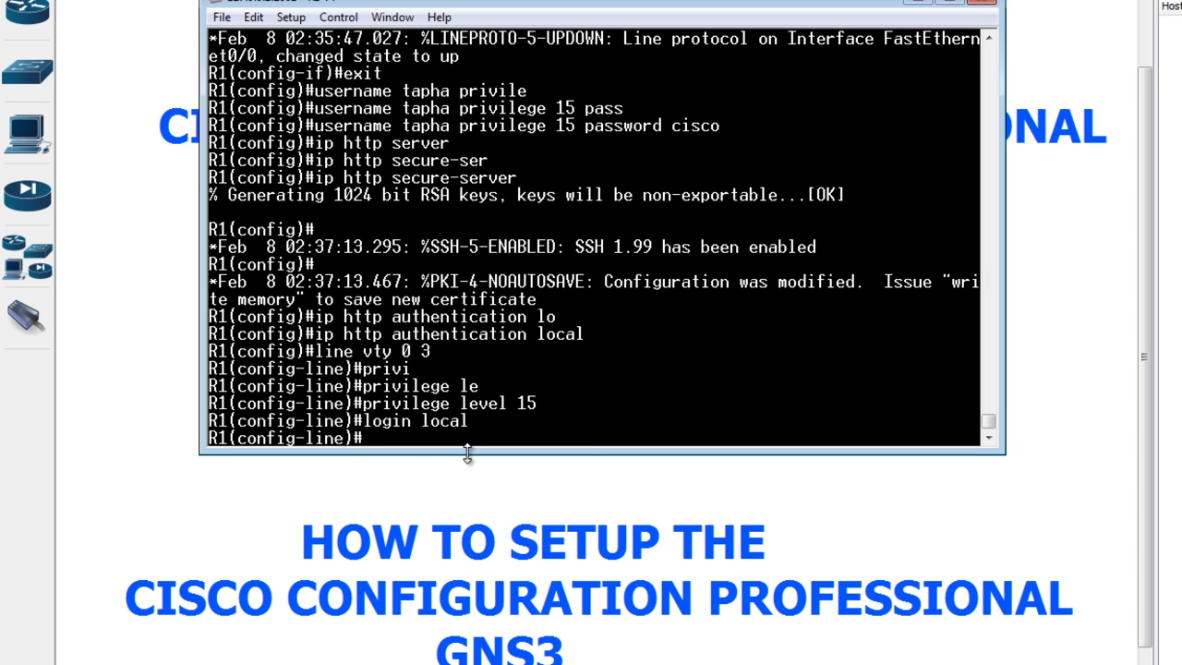
# Allow telnet and SSH input on the vty lines, exit configuration mode, and minimize the console
pyautogui.write('transpo')
pyautogui.press('Tab')
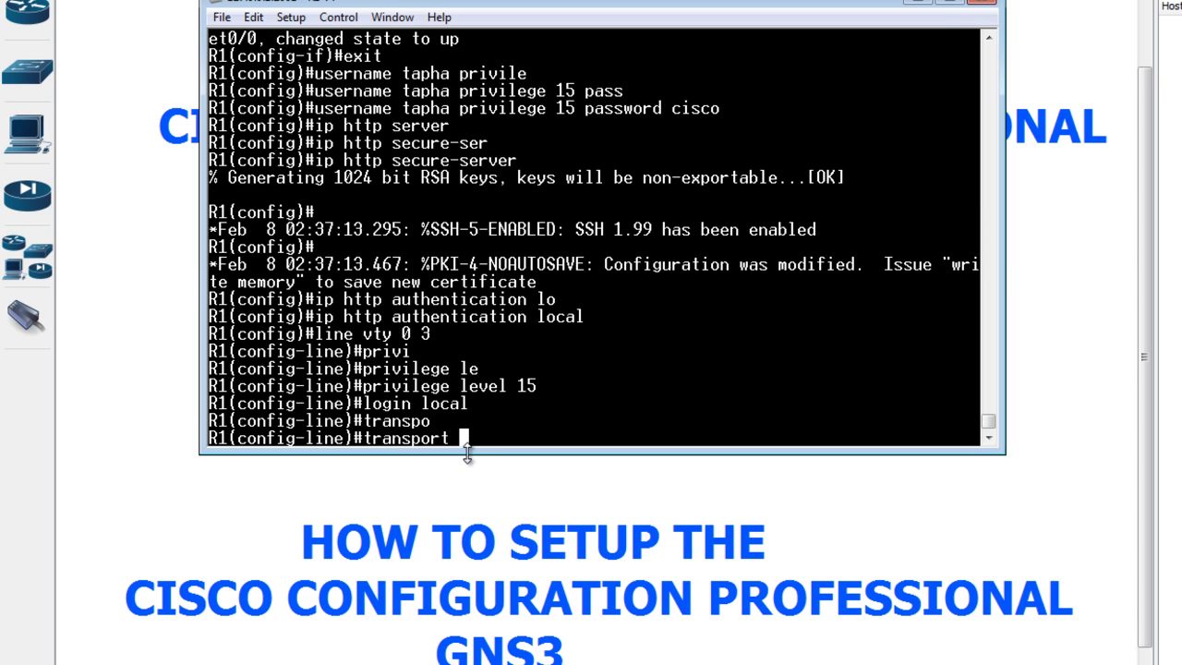
pyautogui.write('in')
pyautogui.press('Tab')
pyautogui.write('telnet')
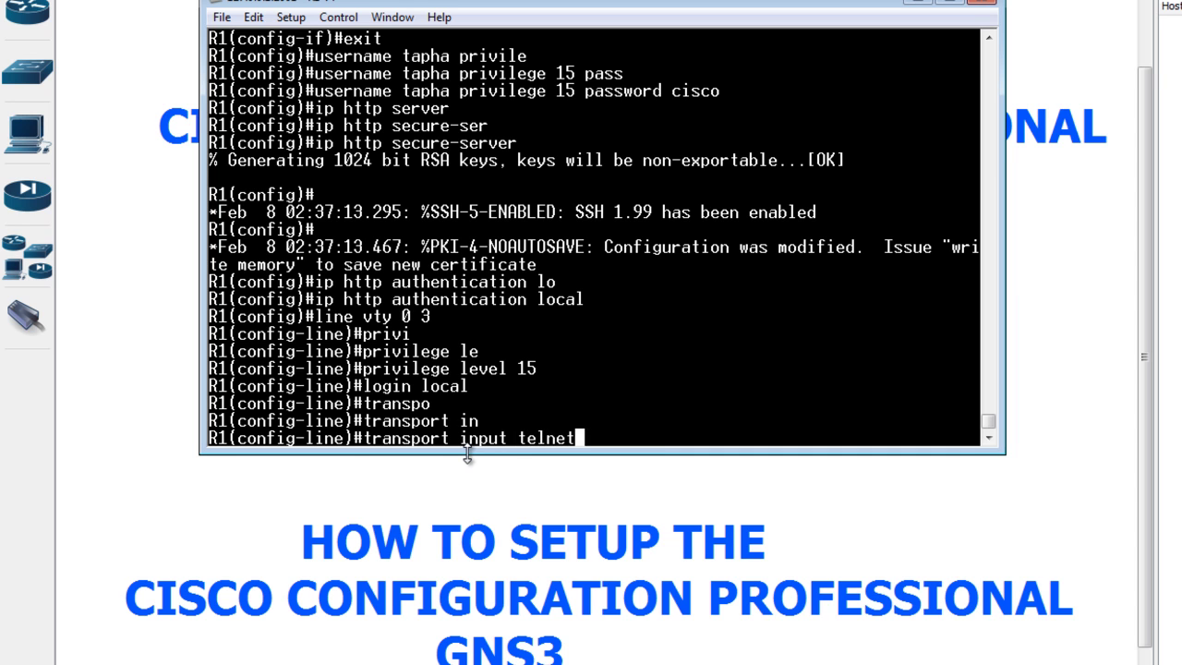
pyautogui.press('Return')
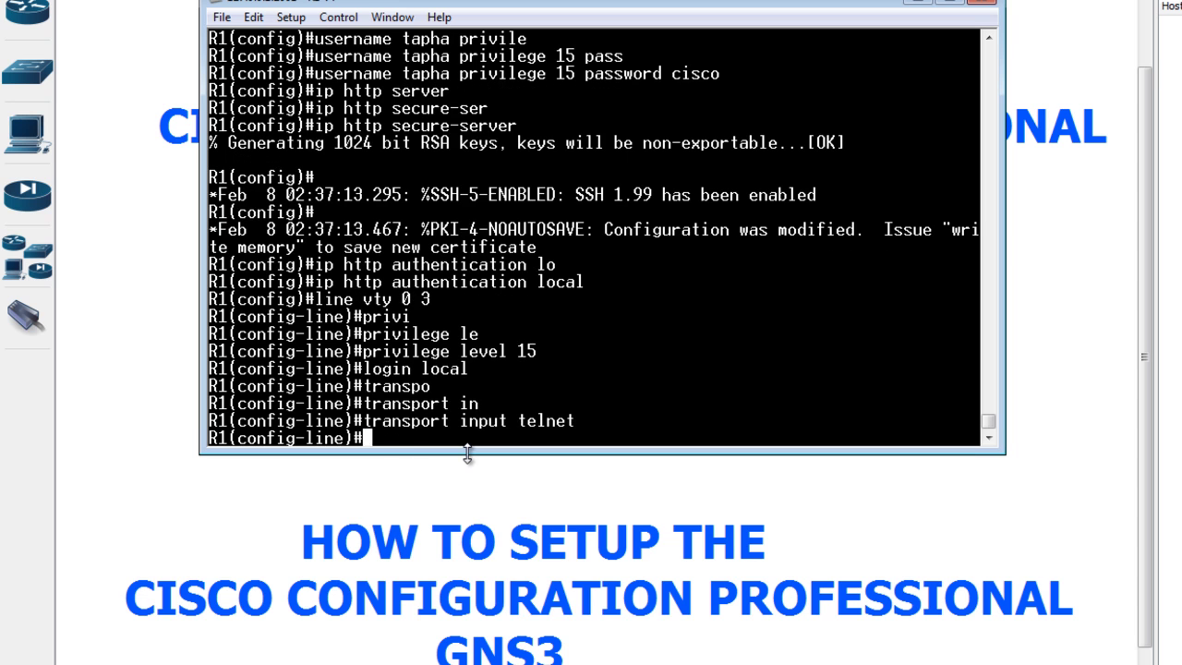
pyautogui.press('Up')
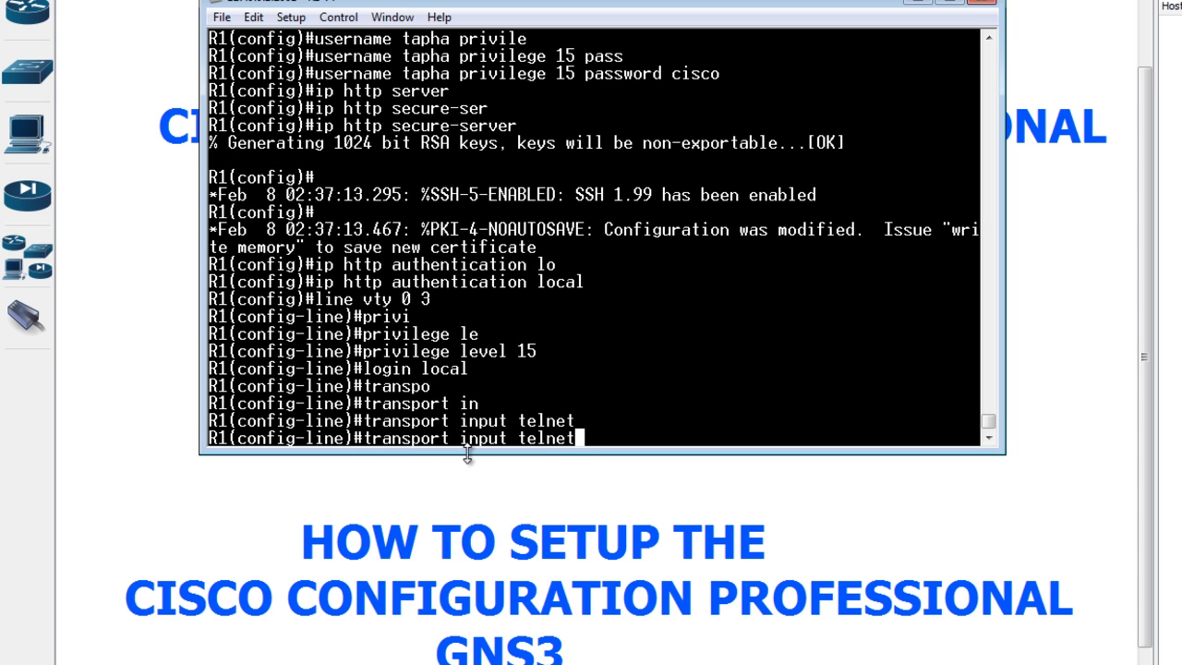
pyautogui.write('ssh')
pyautogui.press('Return')
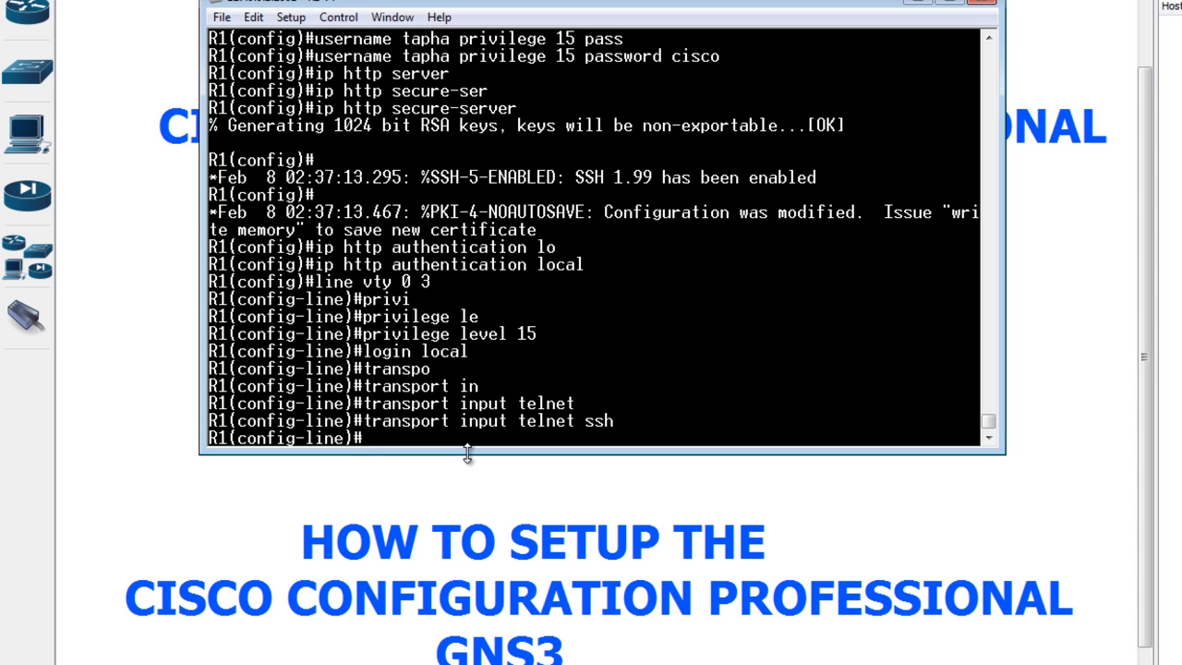
pyautogui.hotkey('ctrl', 'z')
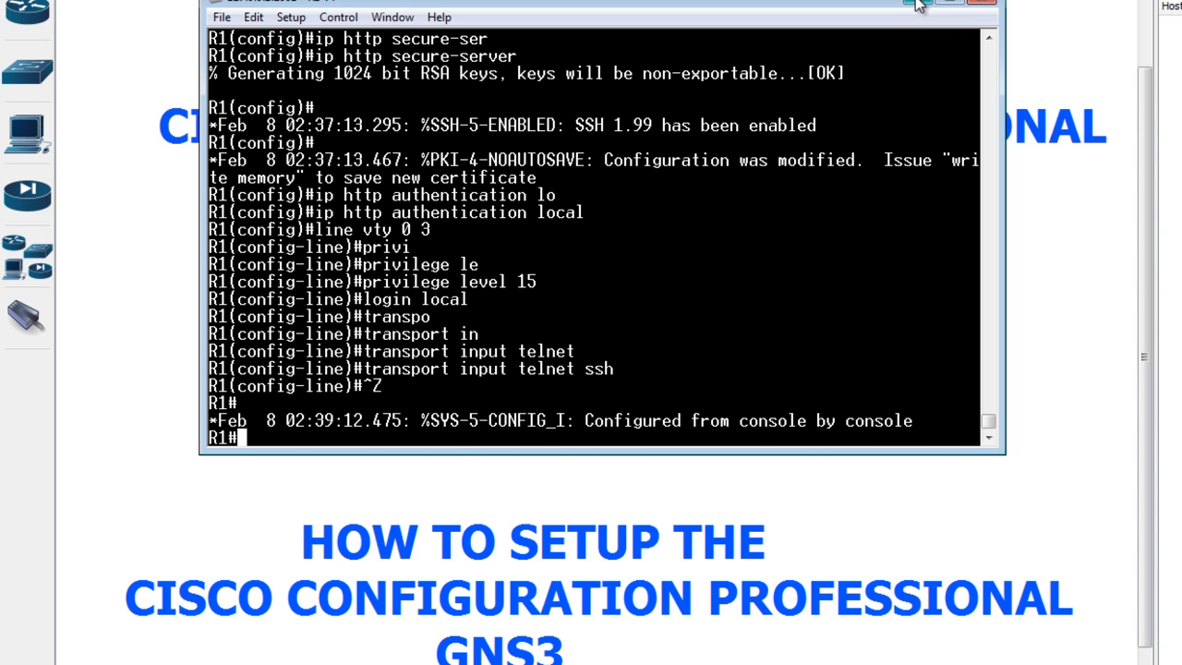
pyautogui.click(918, 4)
# Bring the C1–R1 topology into view on the canvas and open the Windows Start menu
pyautogui.scroll(-1, 656, 129)
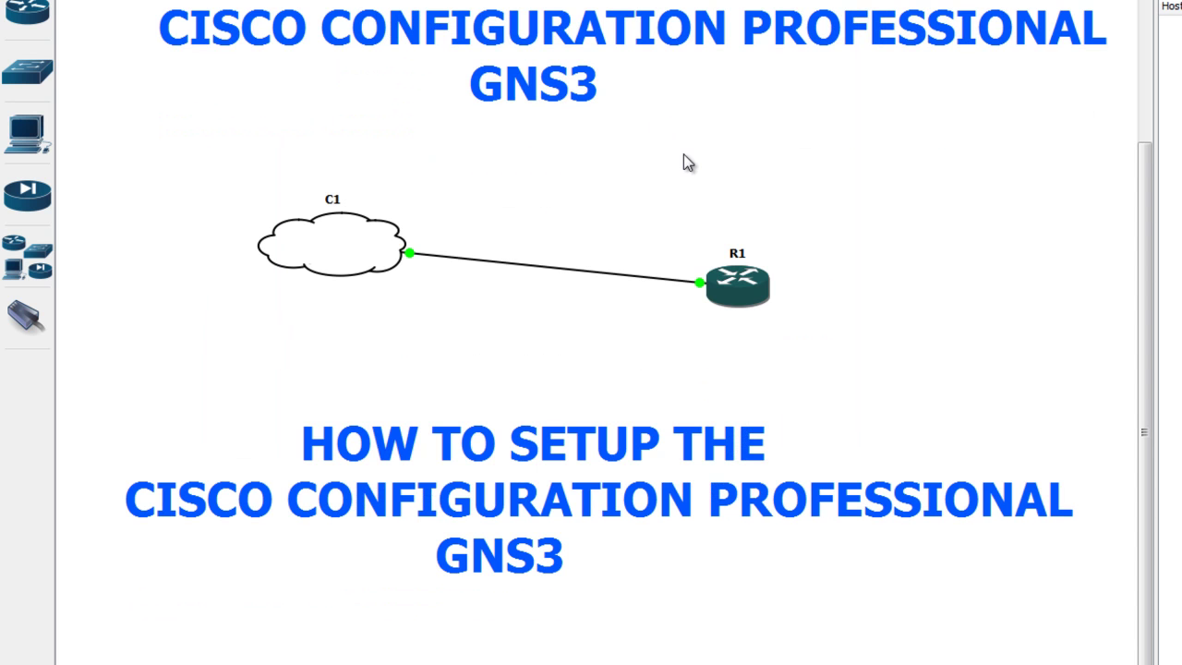
pyautogui.moveTo(1142, 275); pyautogui.dragTo(1155, 148)
pyautogui.scroll(-3, 1154, 150)
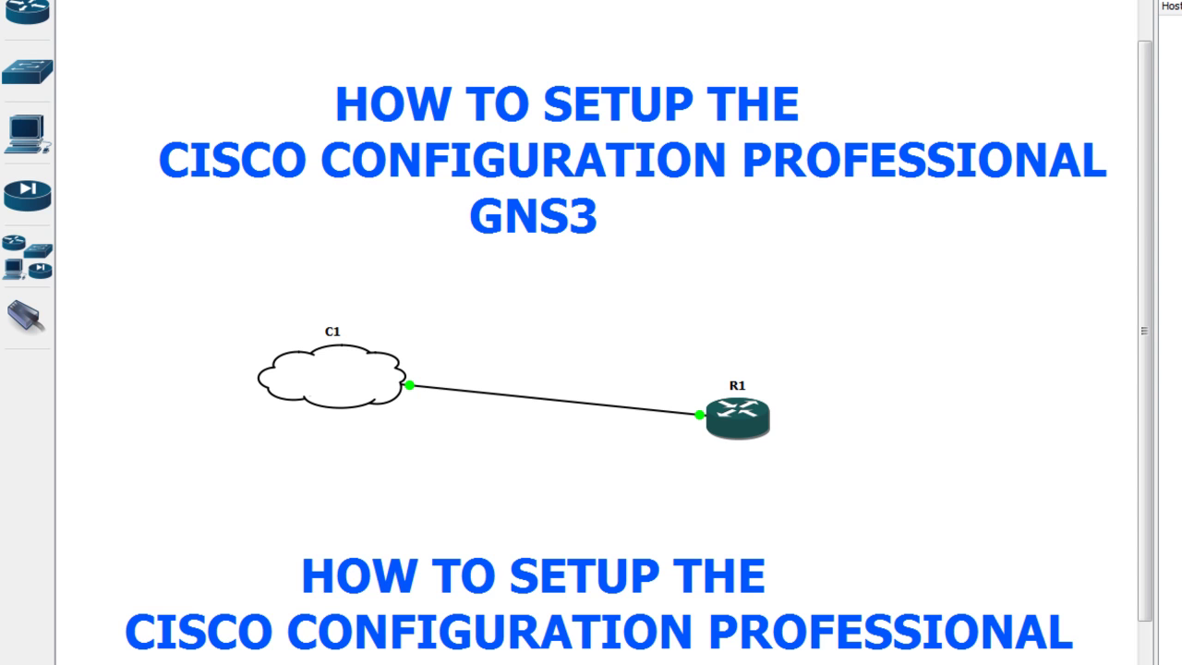
pyautogui.press('super')
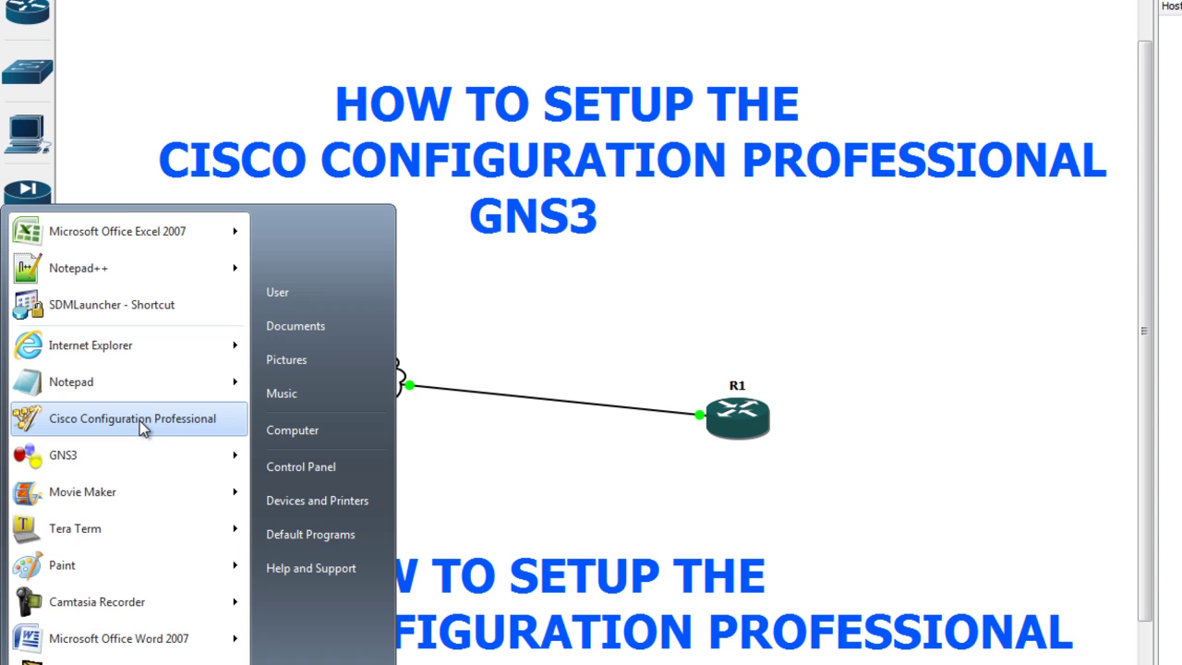
pyautogui.rightClick(140, 420)
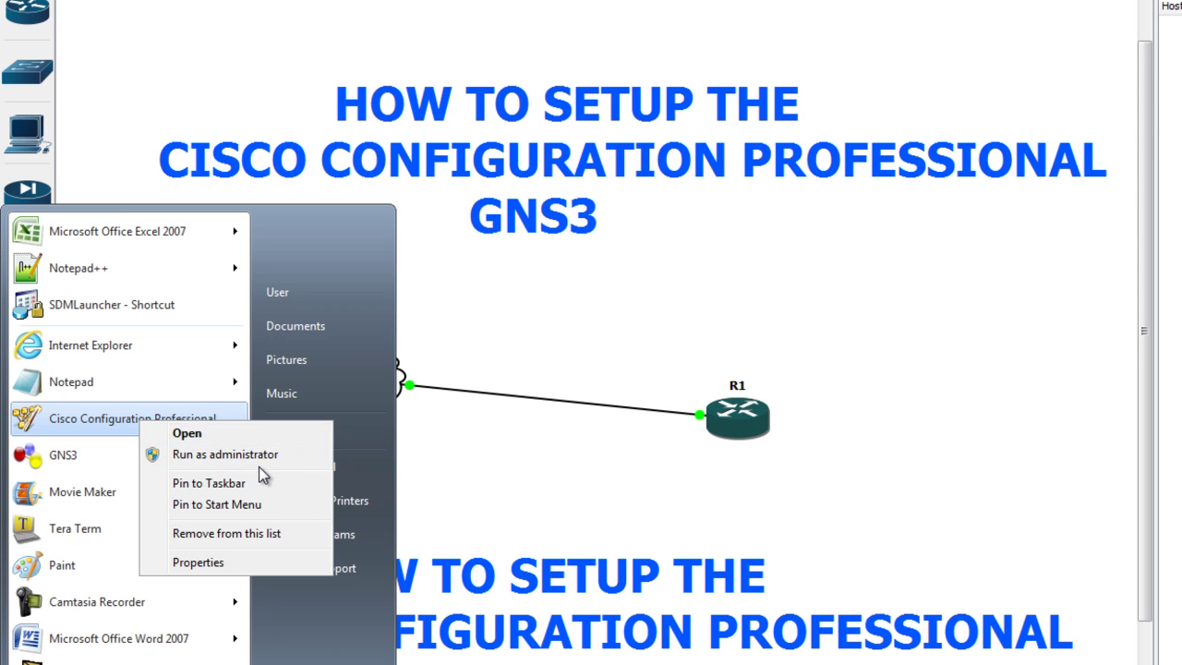
pyautogui.press('Escape')
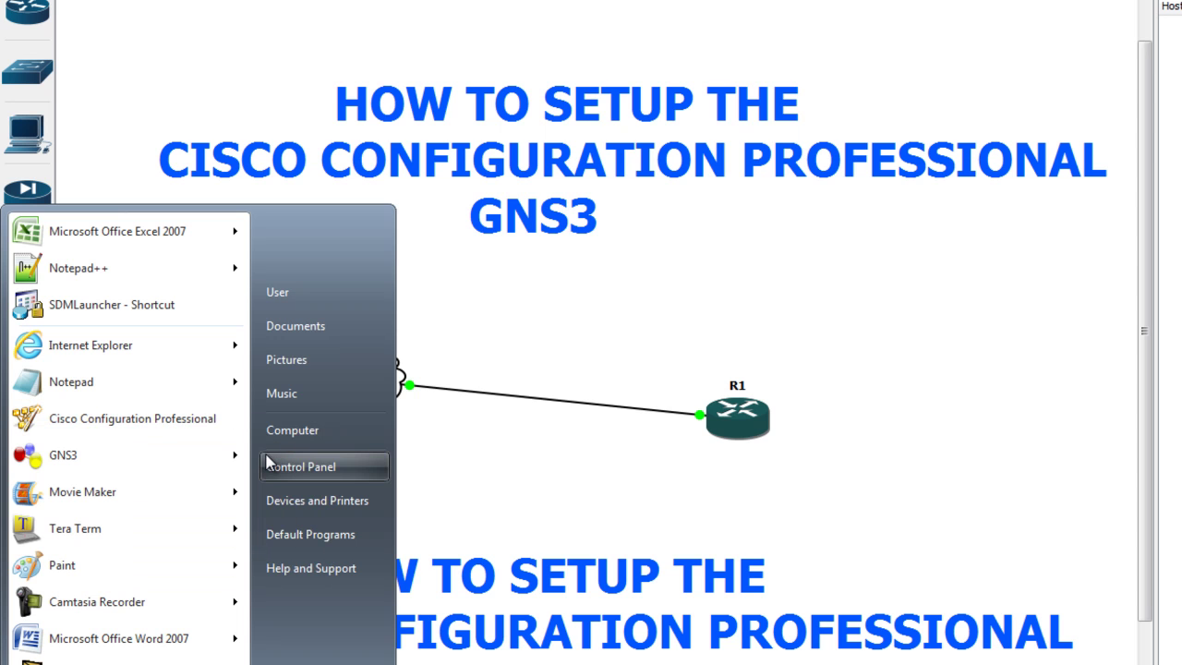